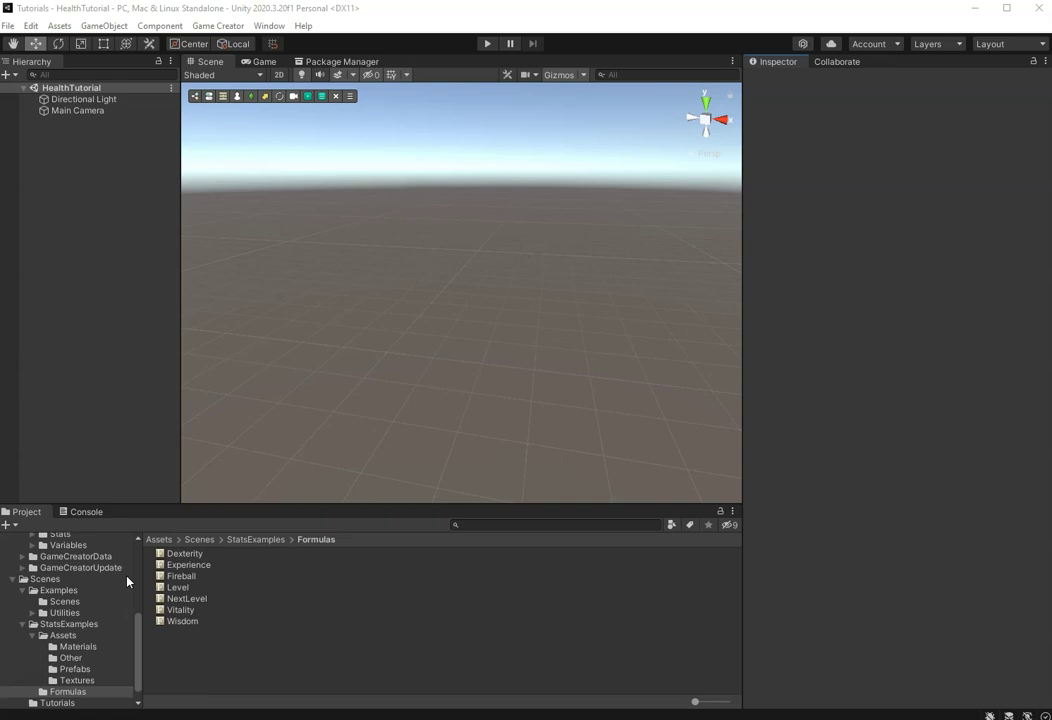
Browse to Assets/Scenes/Tutorials and select the HealthTutorial scene asset.
click(55, 582)
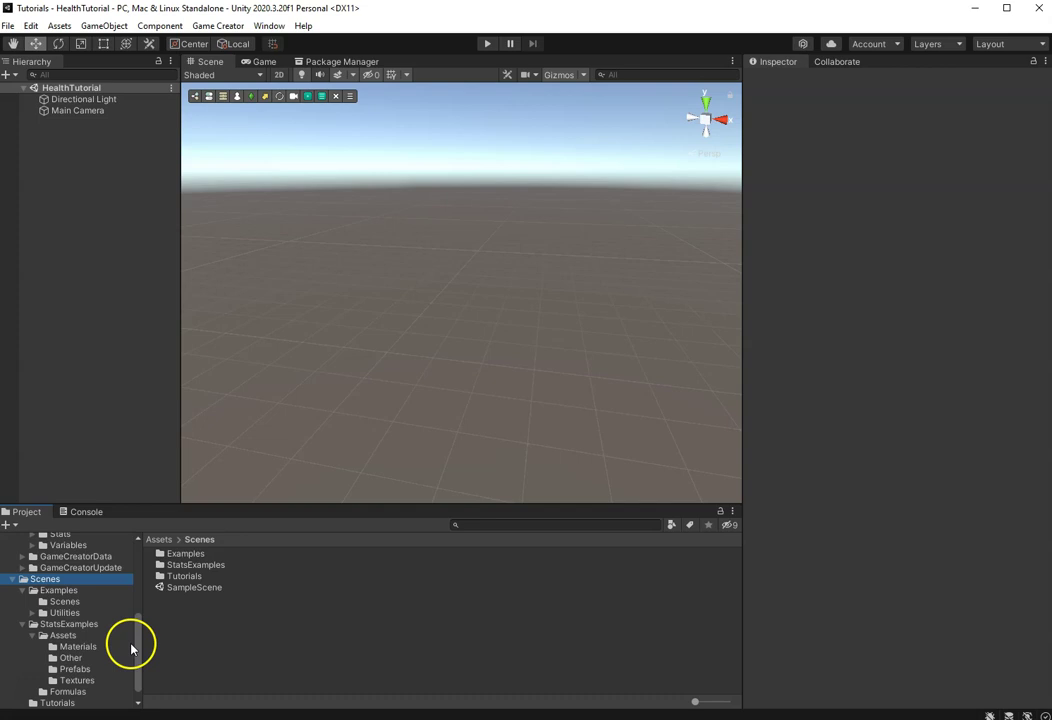
click(62, 591)
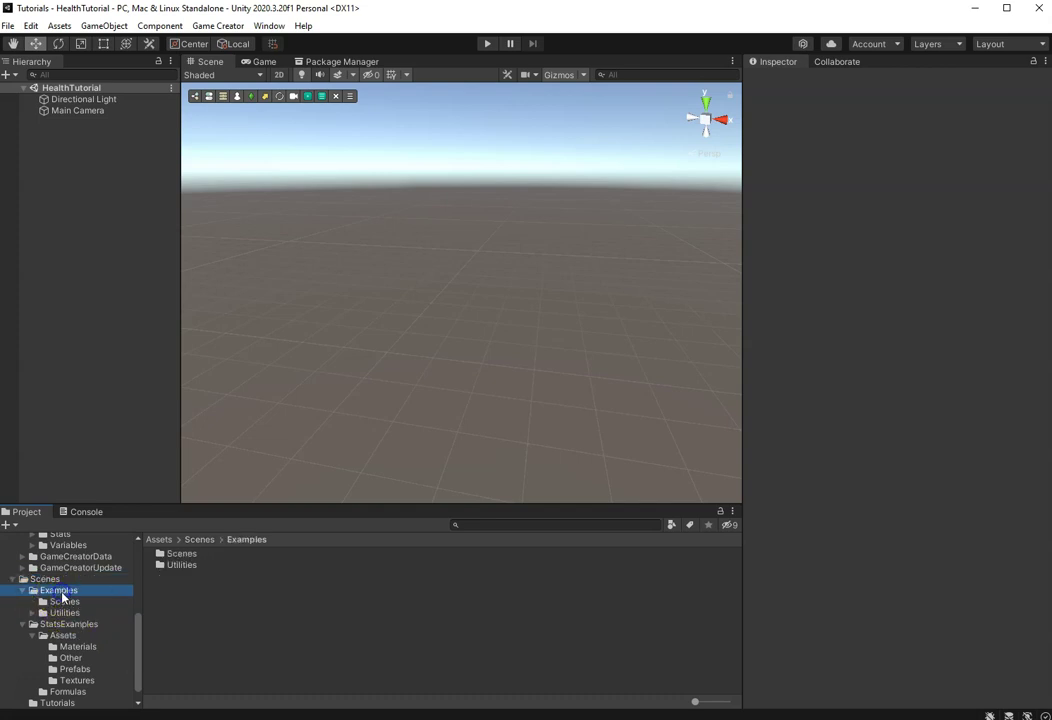
click(57, 689)
click(201, 560)
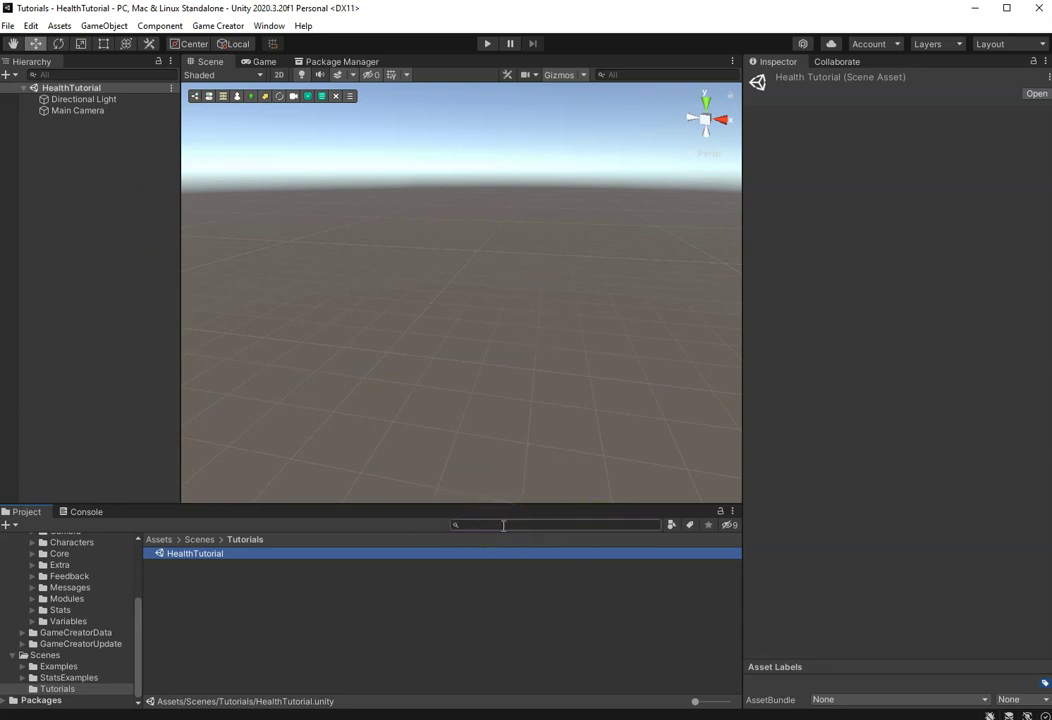
click(503, 525)
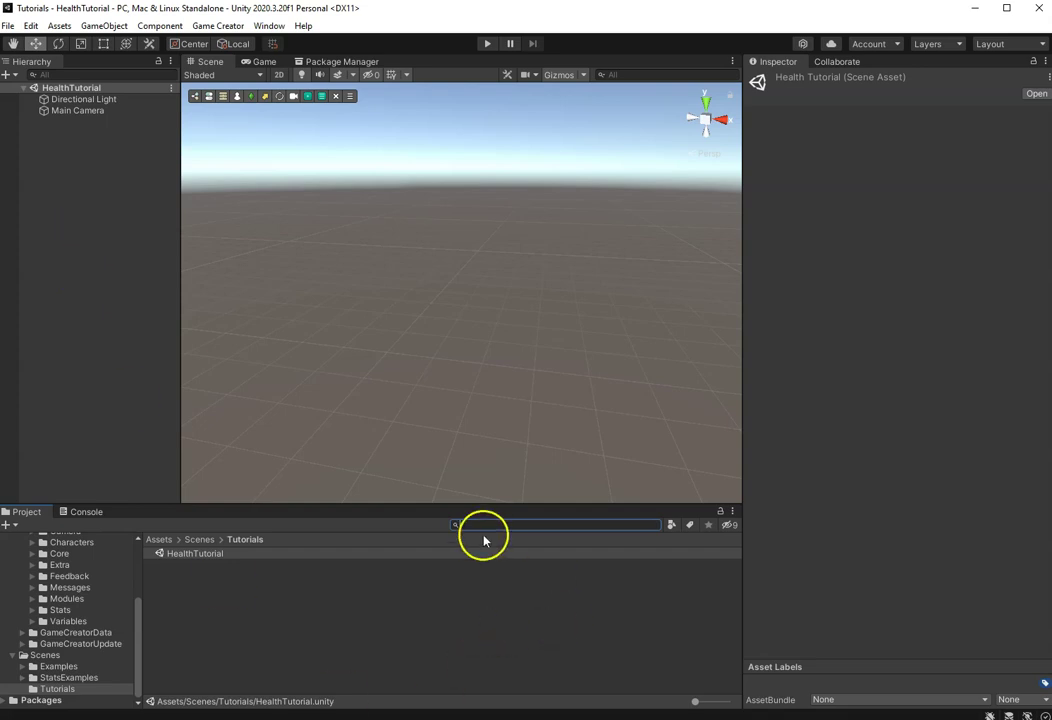
Place PlatformPrototype08x01x08 in the scene and reset its position to the origin.
text(platfor)
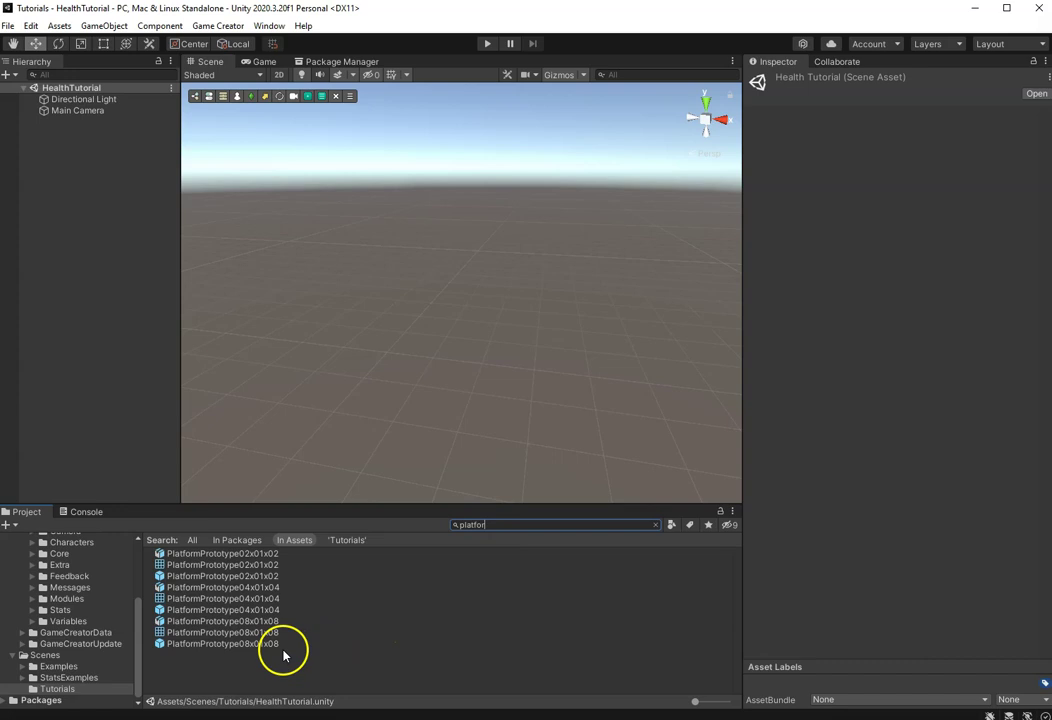
drag(262, 648, 463, 282)
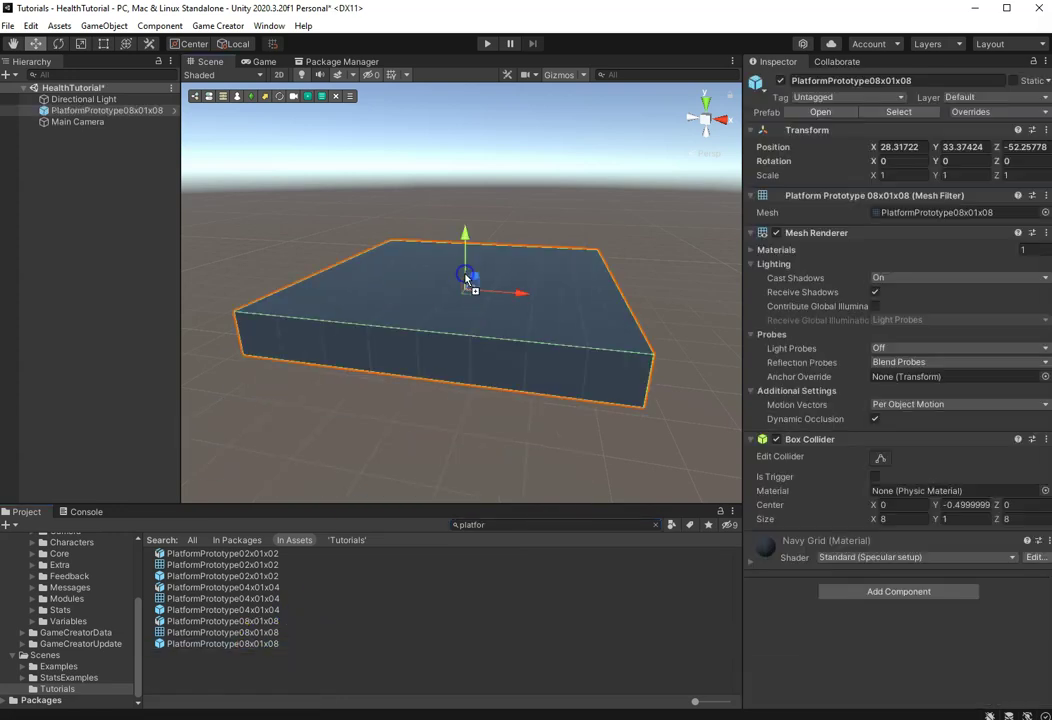
right_click(866, 137)
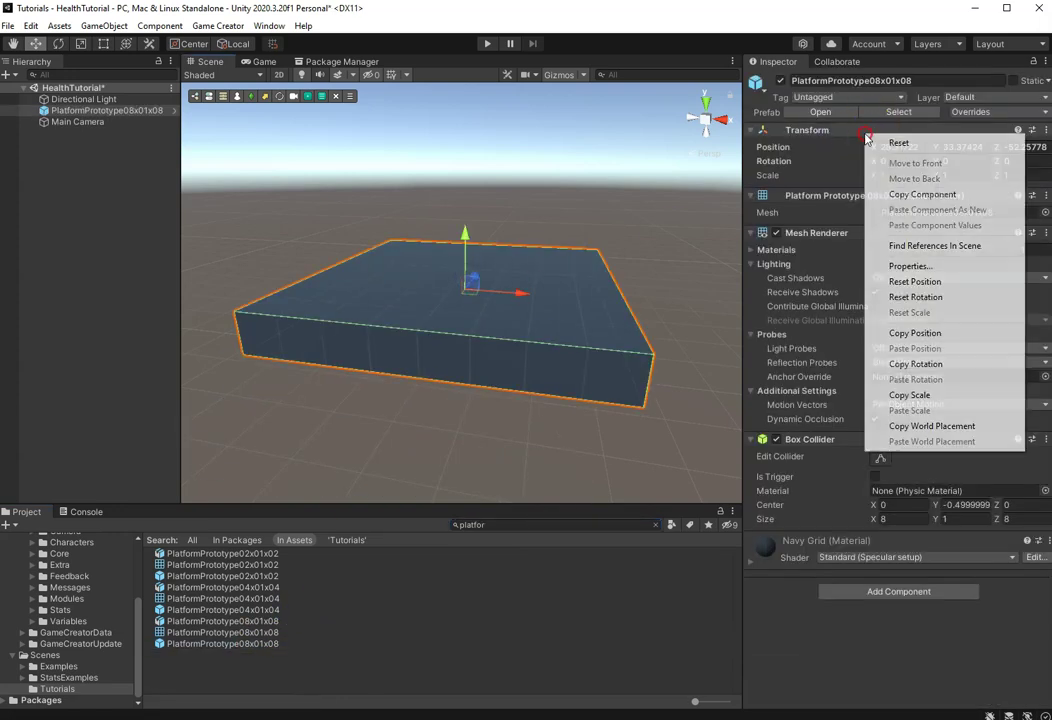
click(932, 284)
key(f)
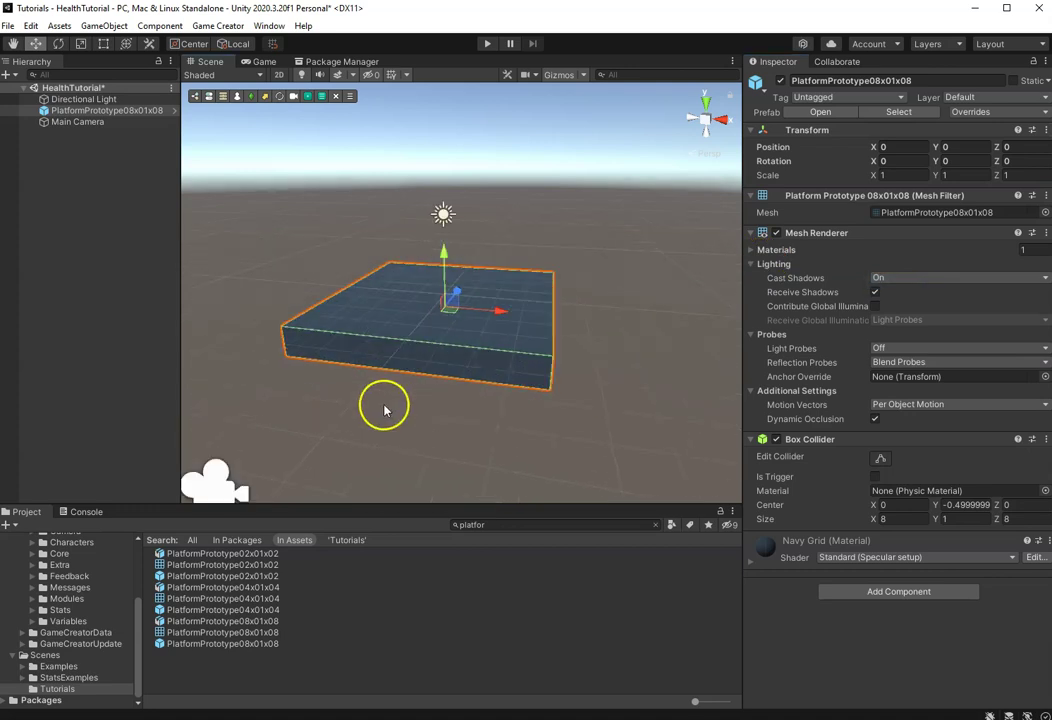
alt+drag(510, 276, 521, 425)
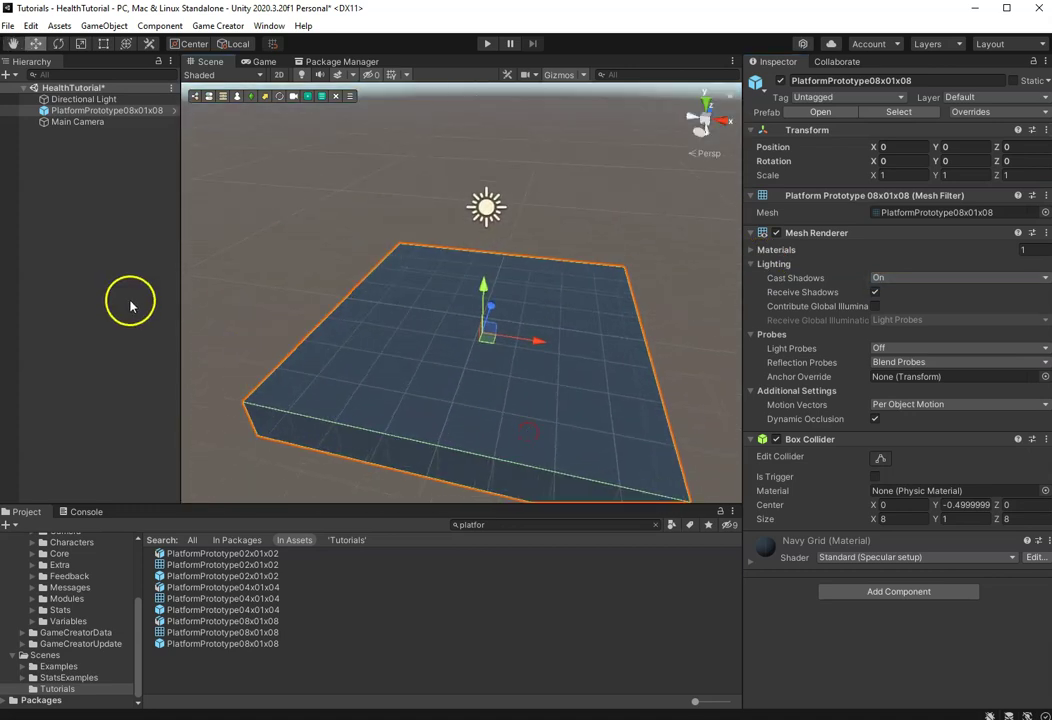
click(134, 324)
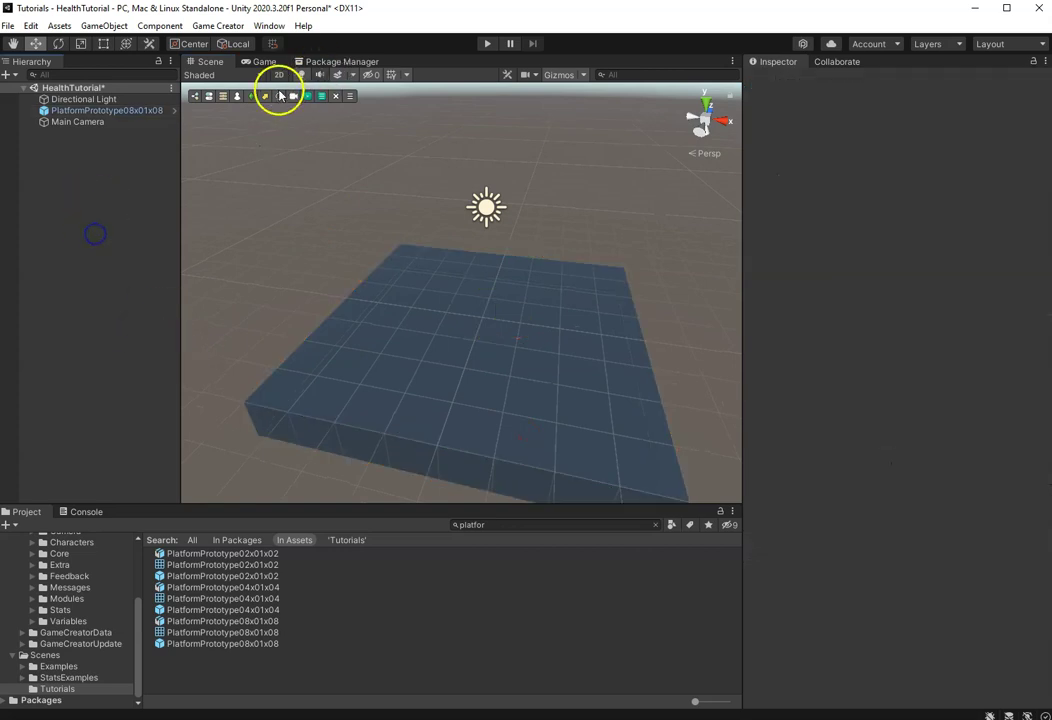
Drag a Game Creator Player character onto the platform.
click(250, 97)
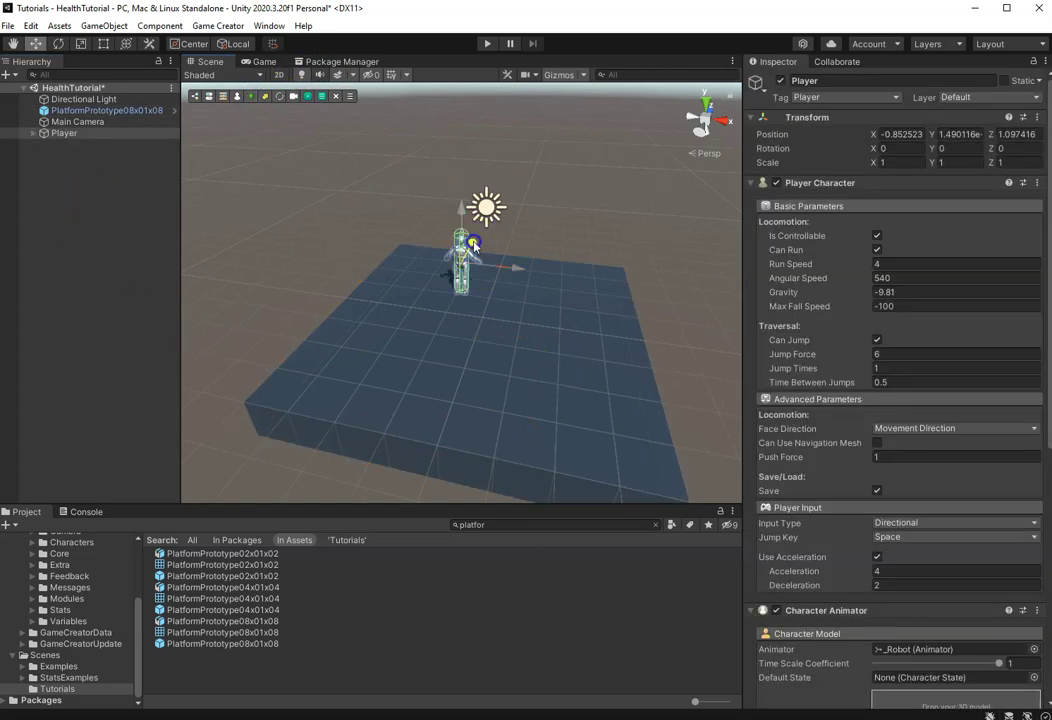
drag(250, 103, 421, 355)
click(122, 228)
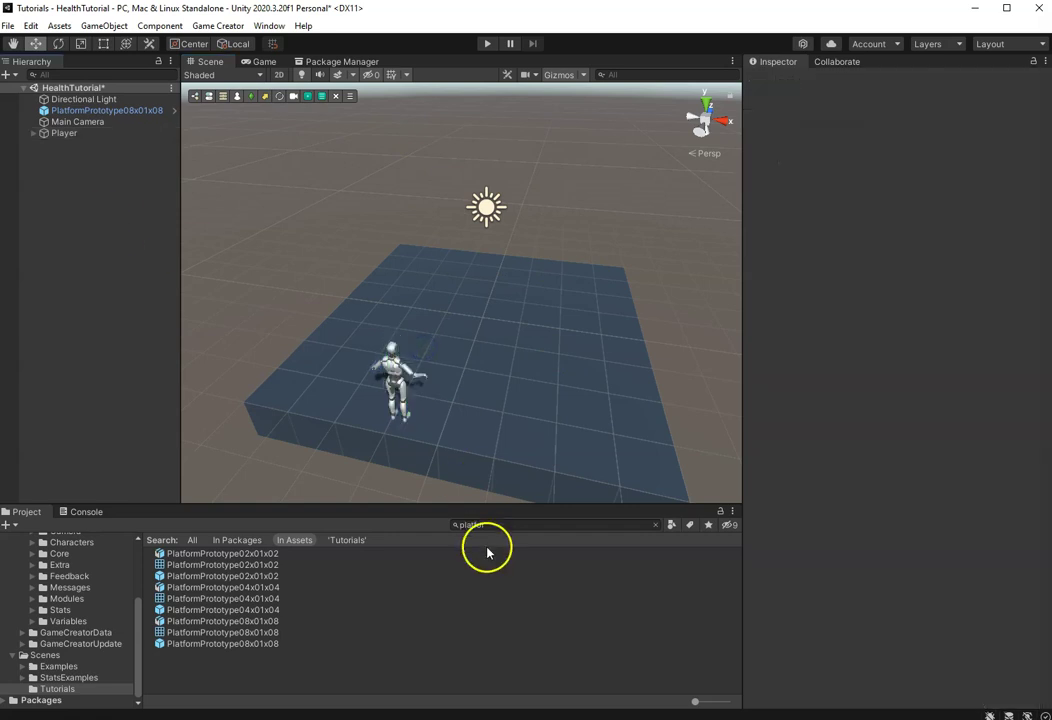
click(499, 528)
text(cube)
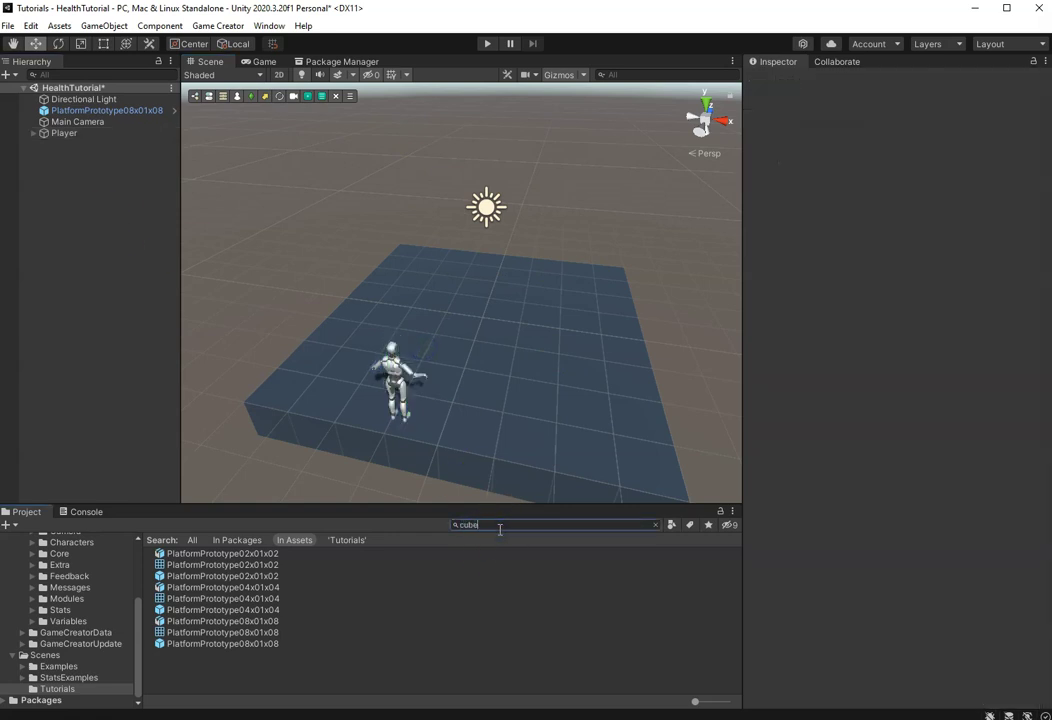
Place CubePrototype02x02x02 on the platform and apply the Red material to it.
drag(222, 566, 497, 282)
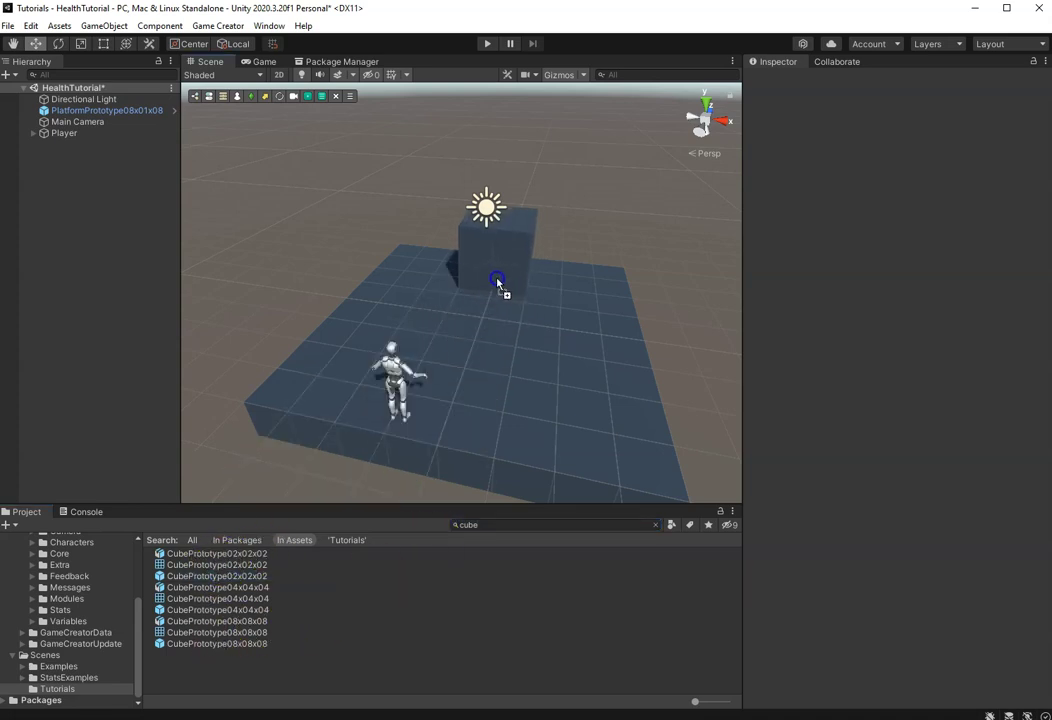
click(534, 525)
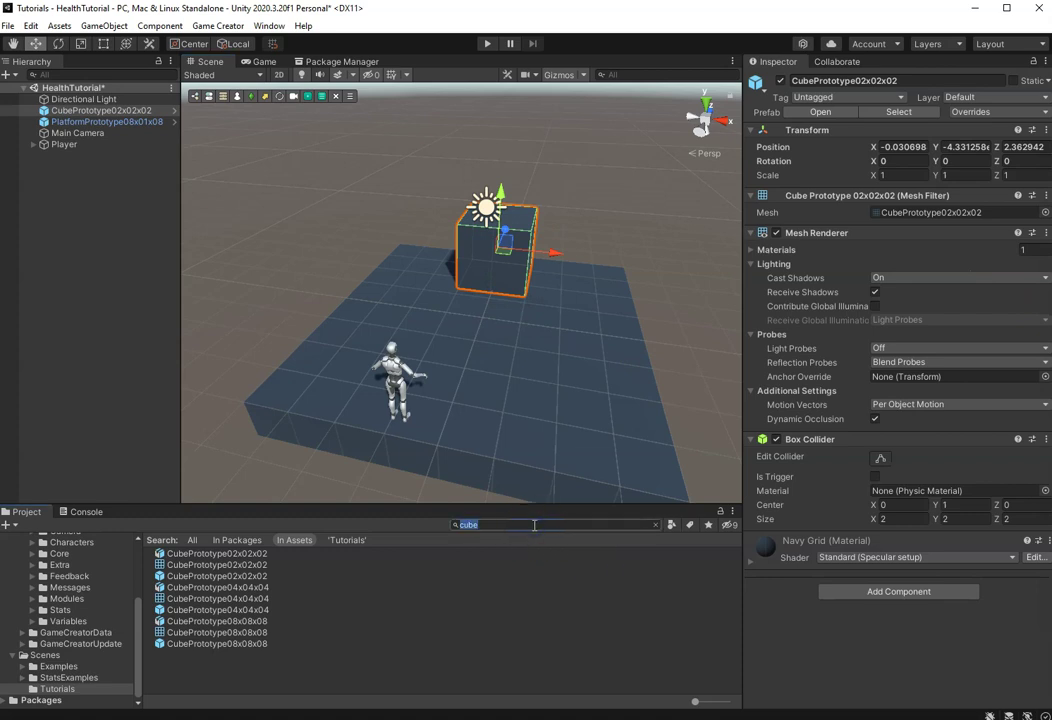
text(red)
mouse_move(168, 652)
mouse_down()
mouse_move(454, 333)
mouse_move(486, 264)
mouse_up()
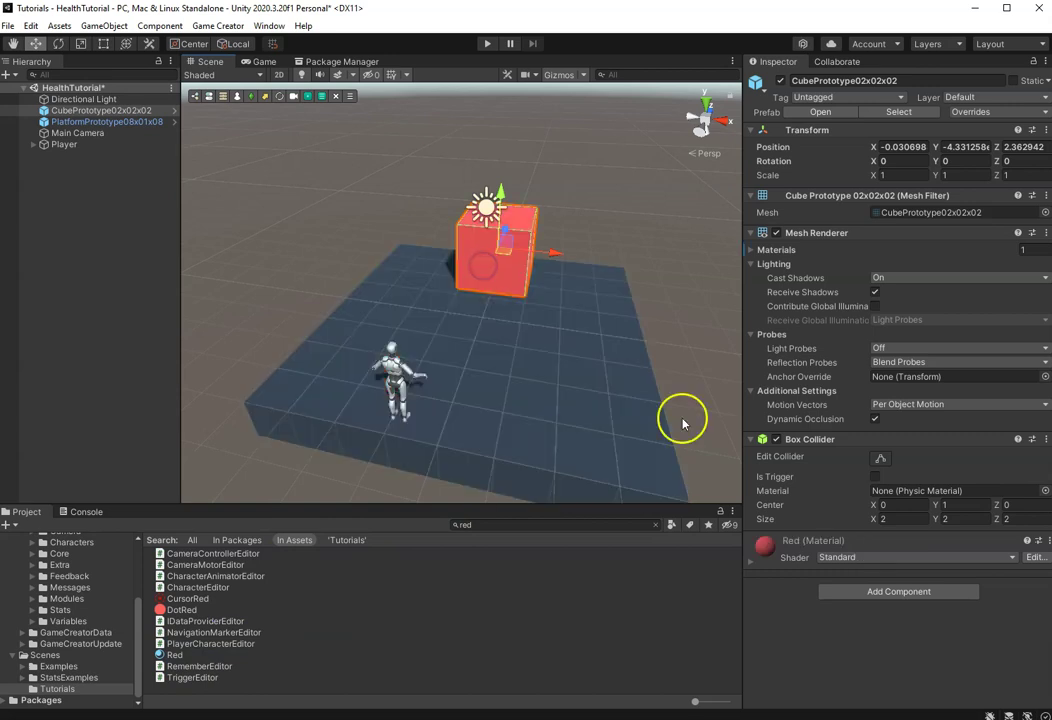
Unpack the cube from its prefab and rename it DangerCube.
click(142, 111)
right_click(142, 113)
mouse_move(272, 280)
click(320, 343)
click(890, 80)
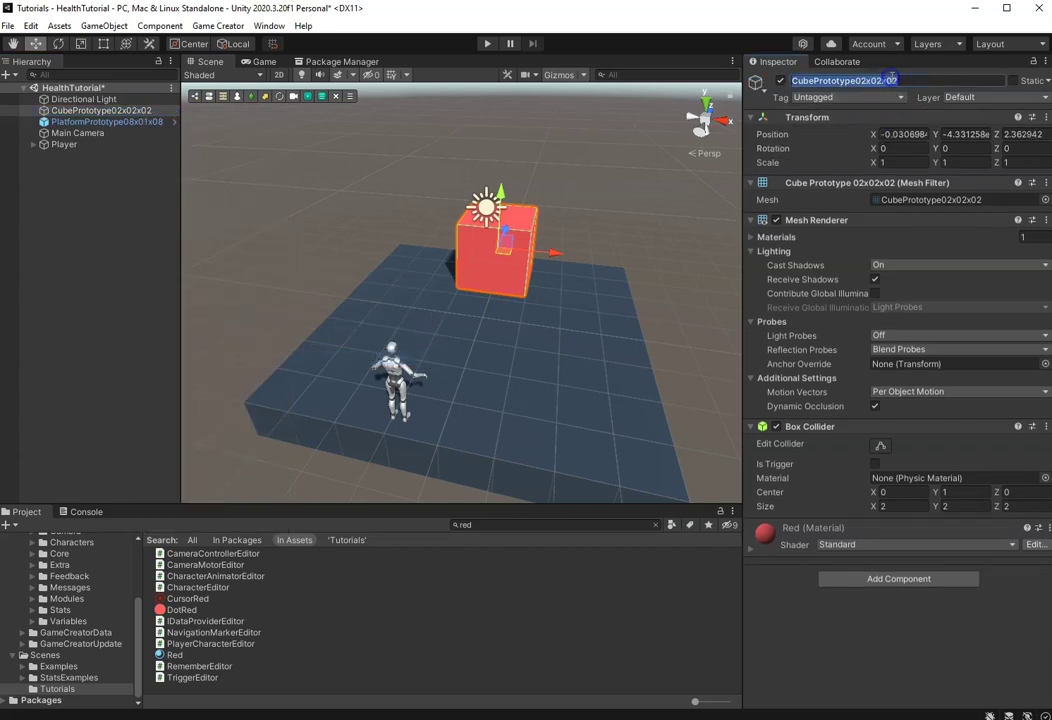
text(DangerCube)
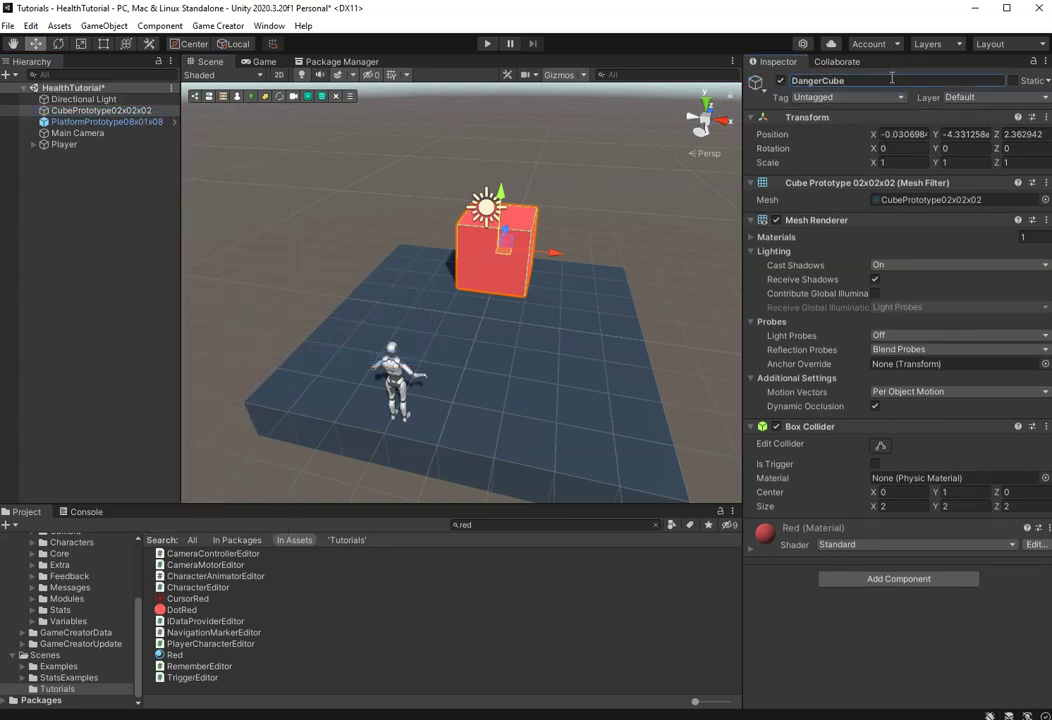
key(Return)
Set DangerCube's scale to 0.5 on X, Y and Z.
click(918, 163)
text(0.5)
key(Tab)
text(0.5)
key(Tab)
text(0.5)
click(60, 190)
key(Tab)
text(heal)
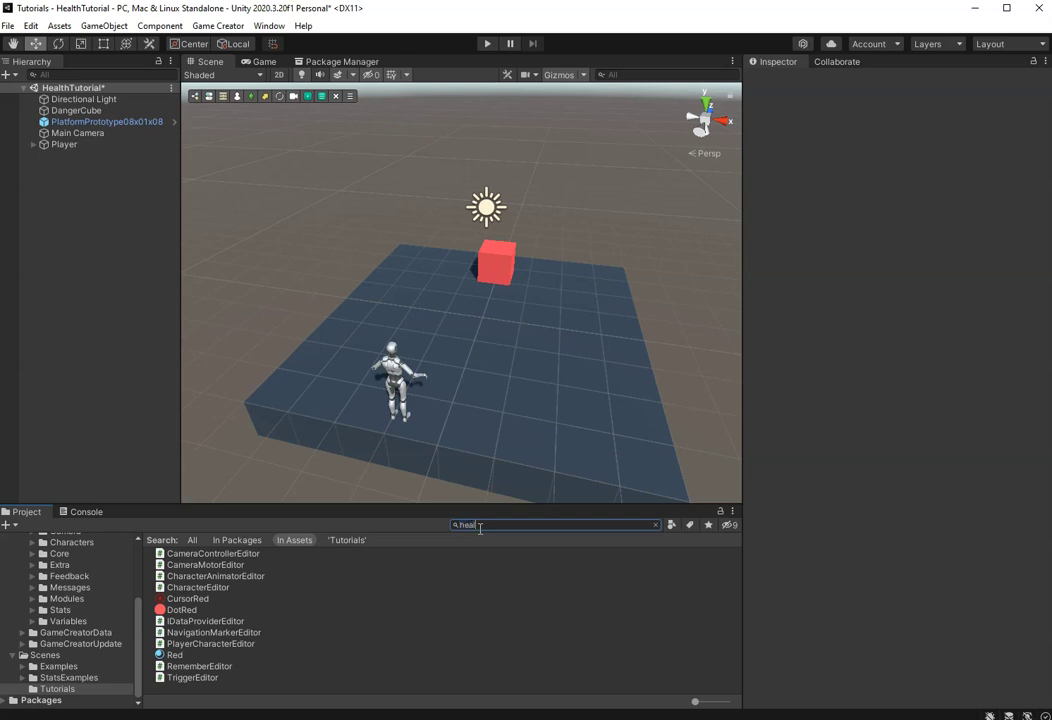
Add Canvas-Health to the Hierarchy, unpack it completely, and delete its Mana element.
mouse_move(190, 564)
mouse_down()
mouse_move(137, 280)
mouse_move(120, 251)
mouse_up()
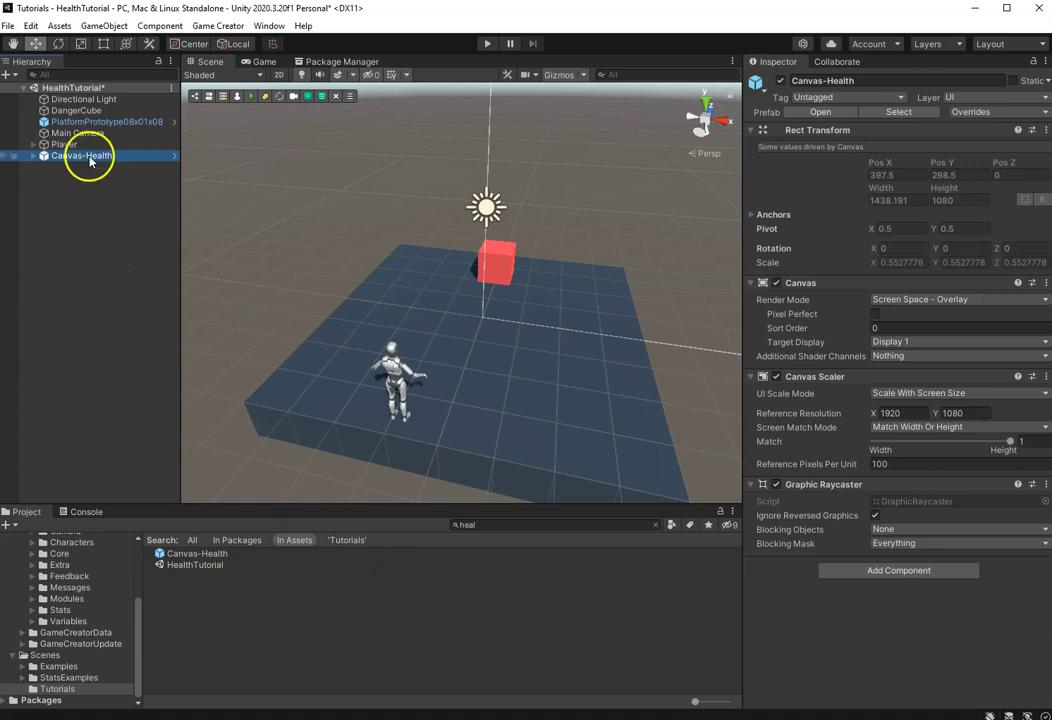
right_click(90, 156)
mouse_move(200, 325)
click(284, 400)
click(33, 156)
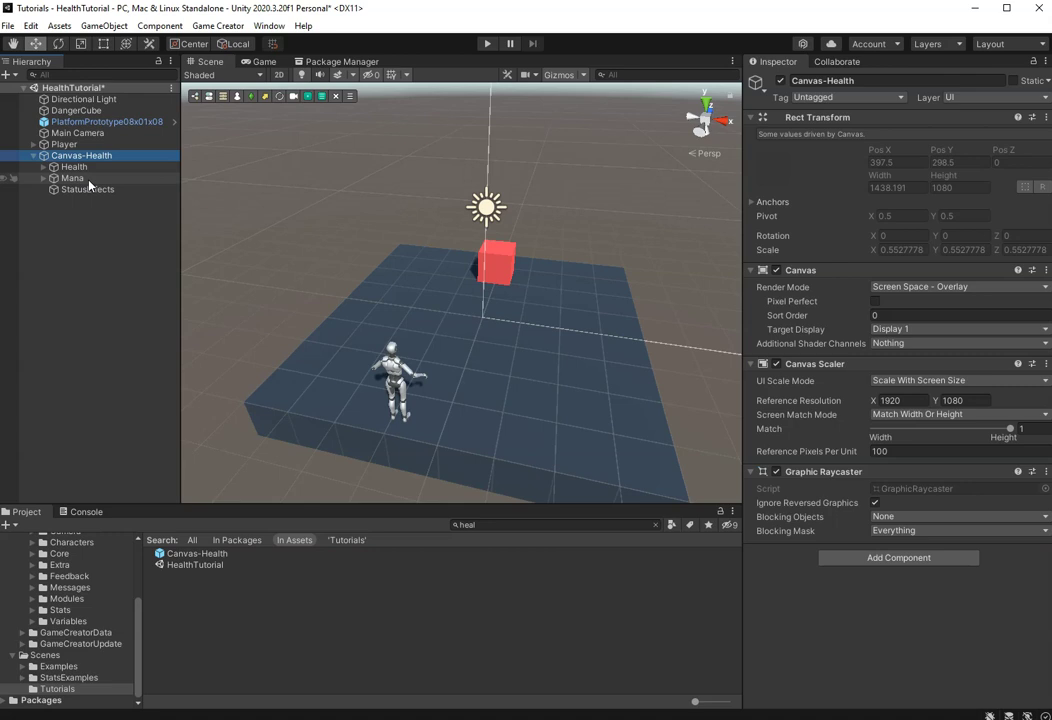
click(70, 178)
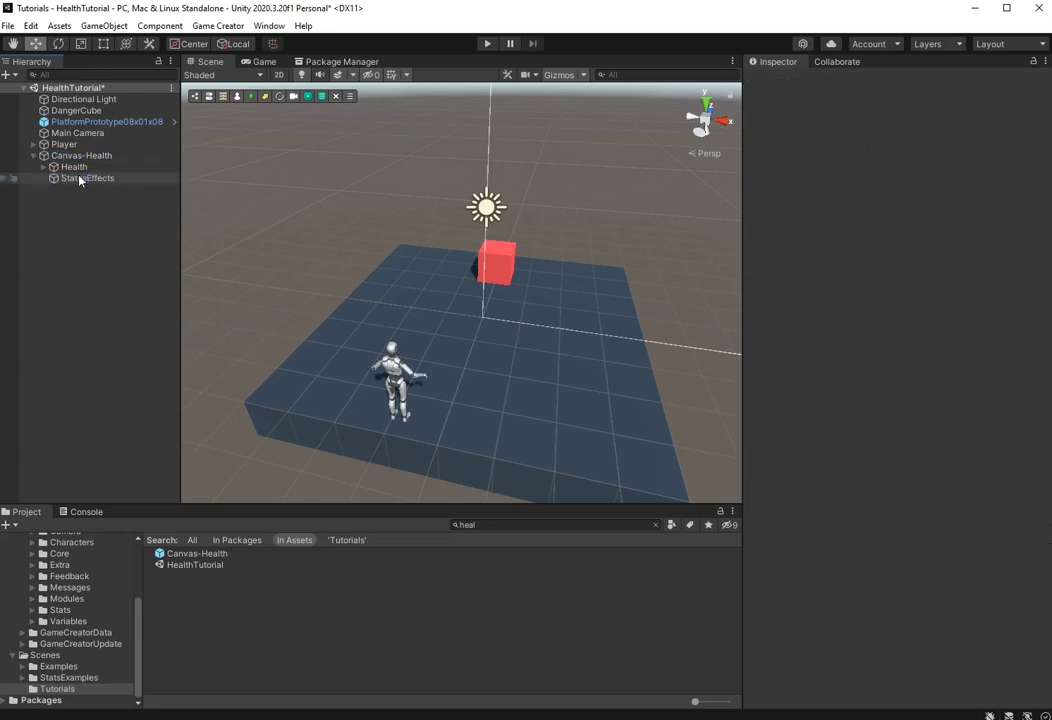
click(80, 179)
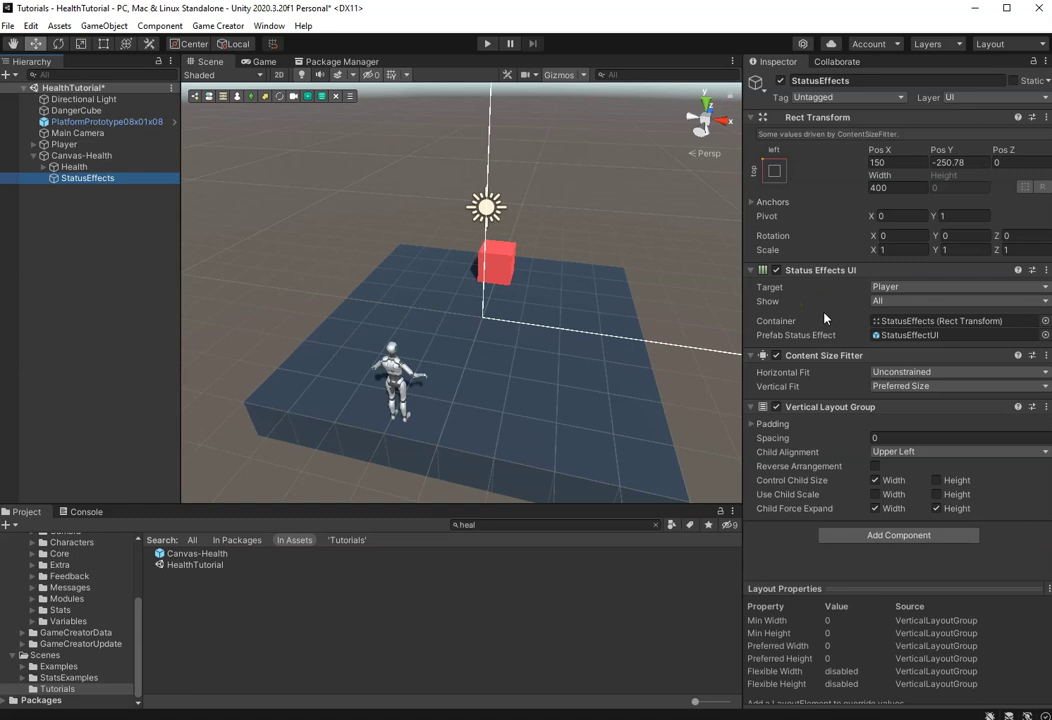
Frame the Health element in the Scene view and expand its Text and BarBackground children.
click(62, 167)
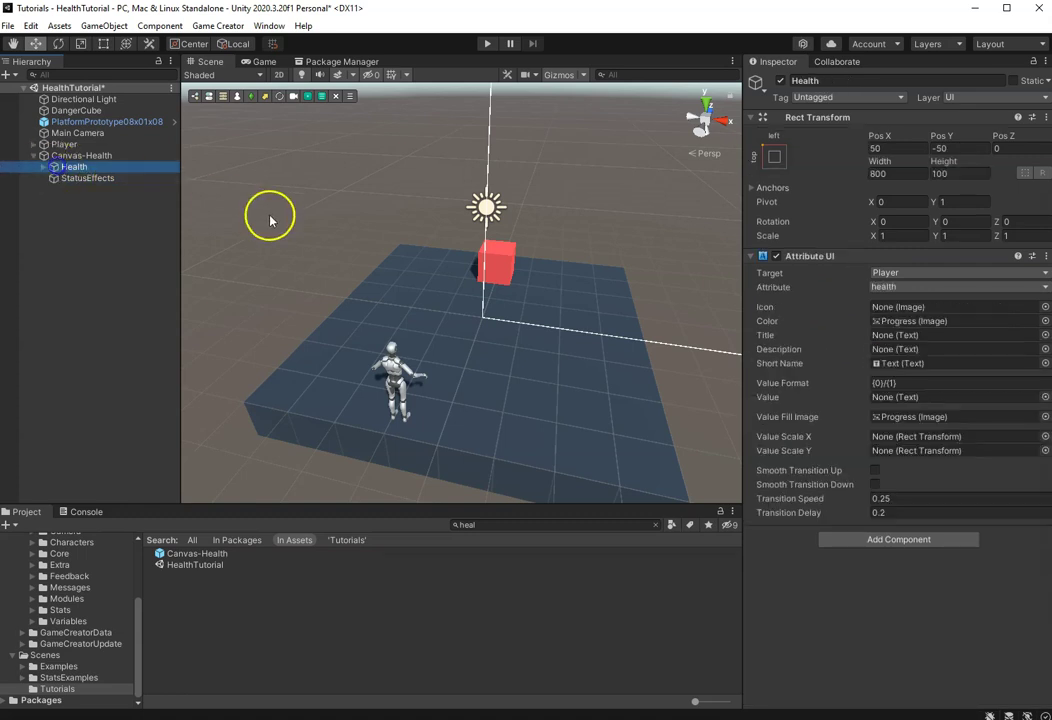
double_click(52, 170)
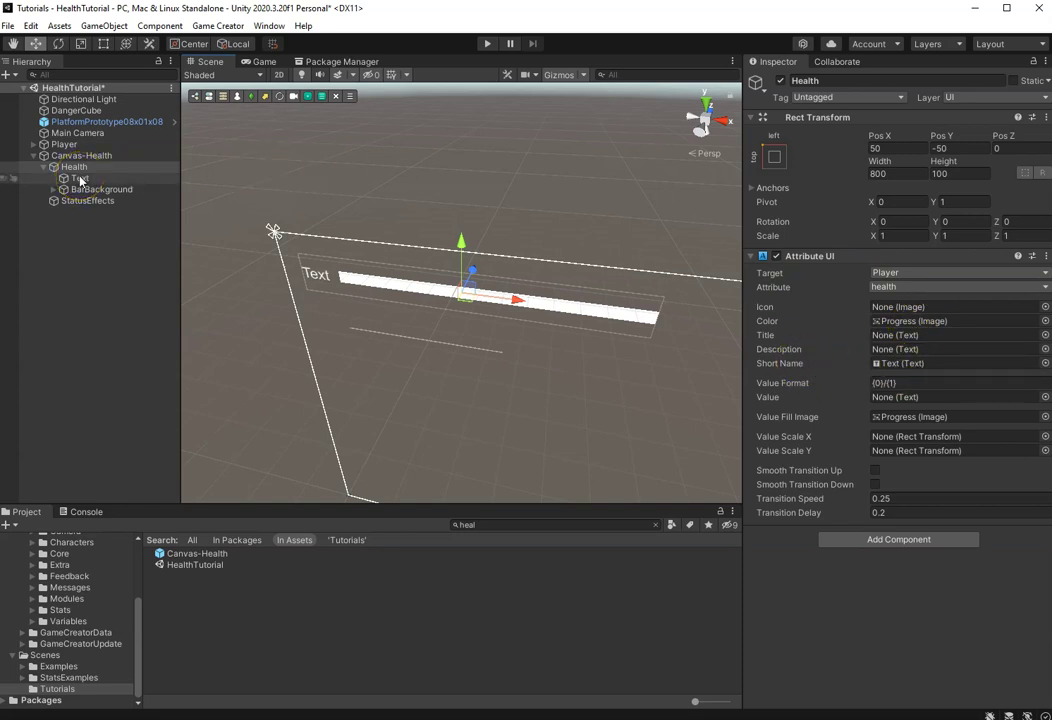
Open Game Creator Preferences at Stats > Attributes and expand the health attribute.
click(218, 26)
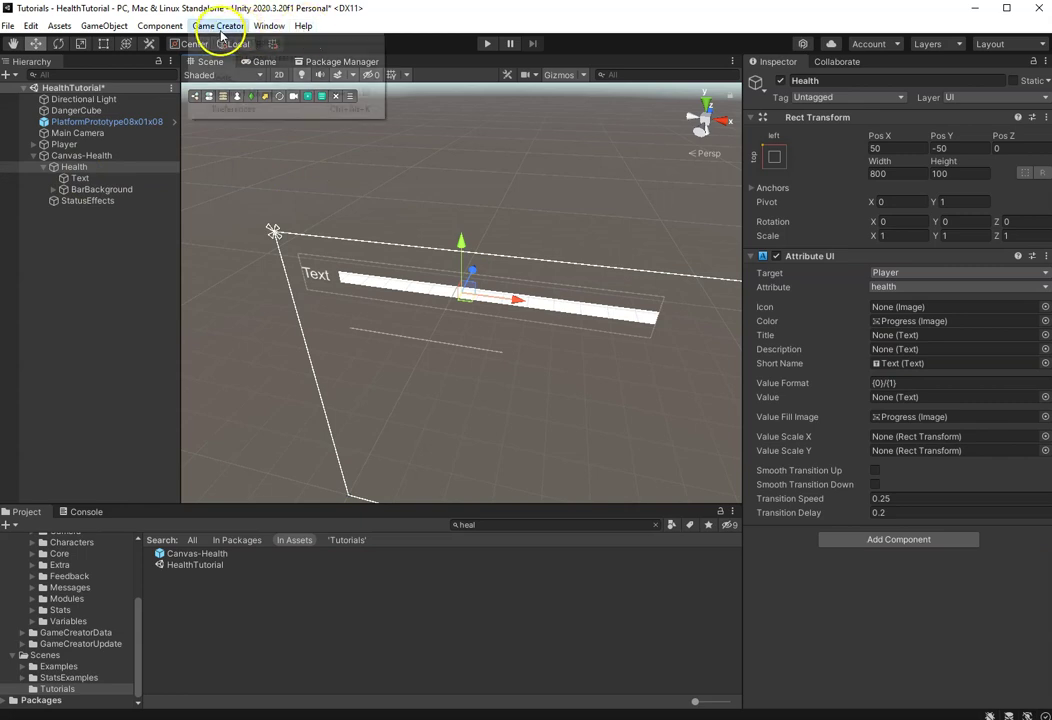
click(240, 109)
drag(446, 153, 275, 272)
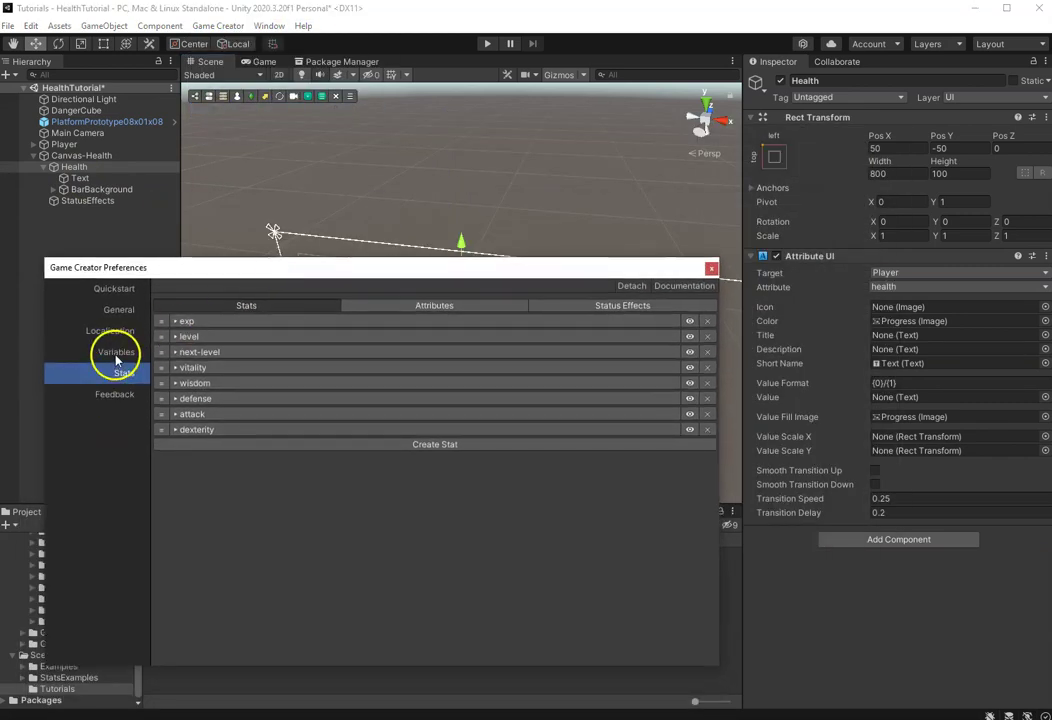
click(115, 353)
click(120, 374)
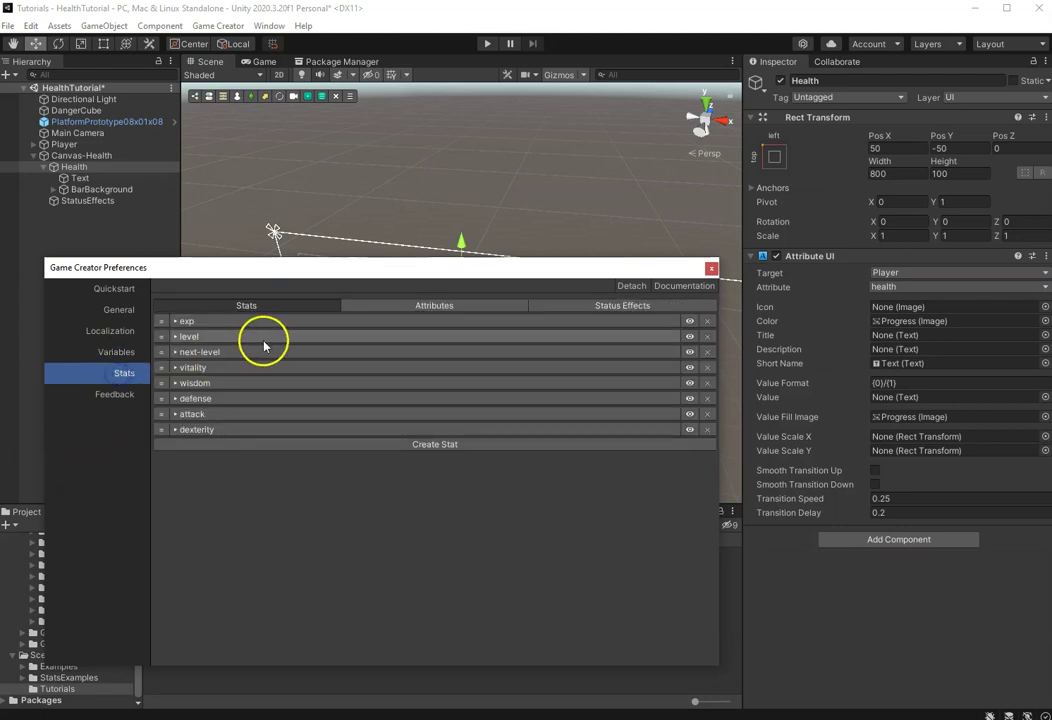
click(415, 306)
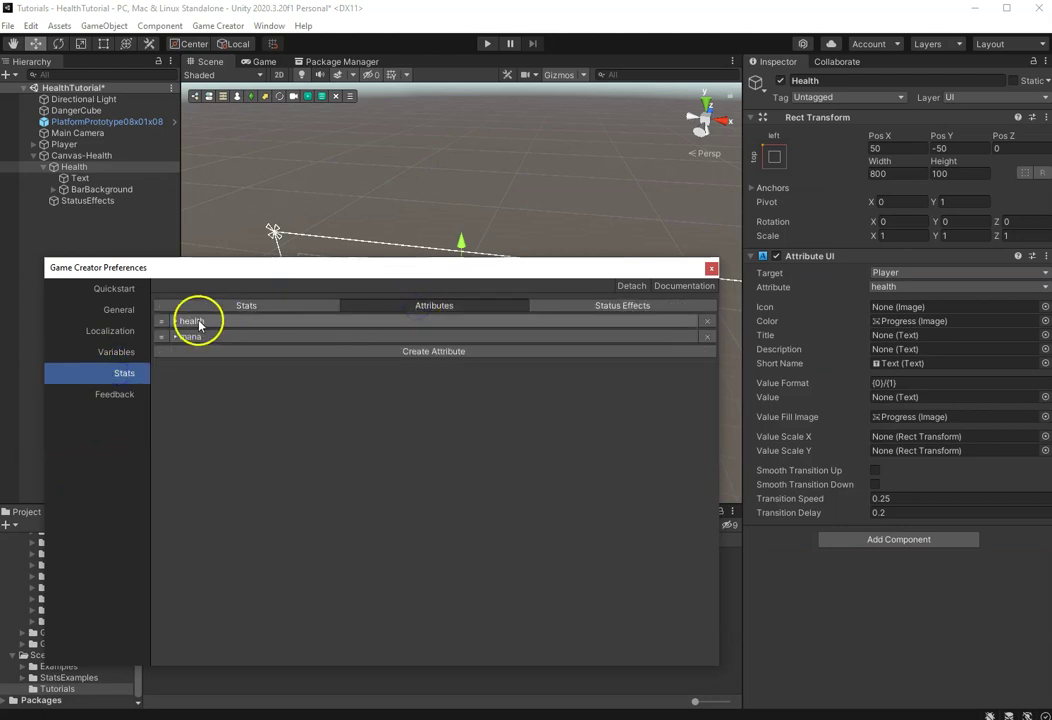
click(190, 321)
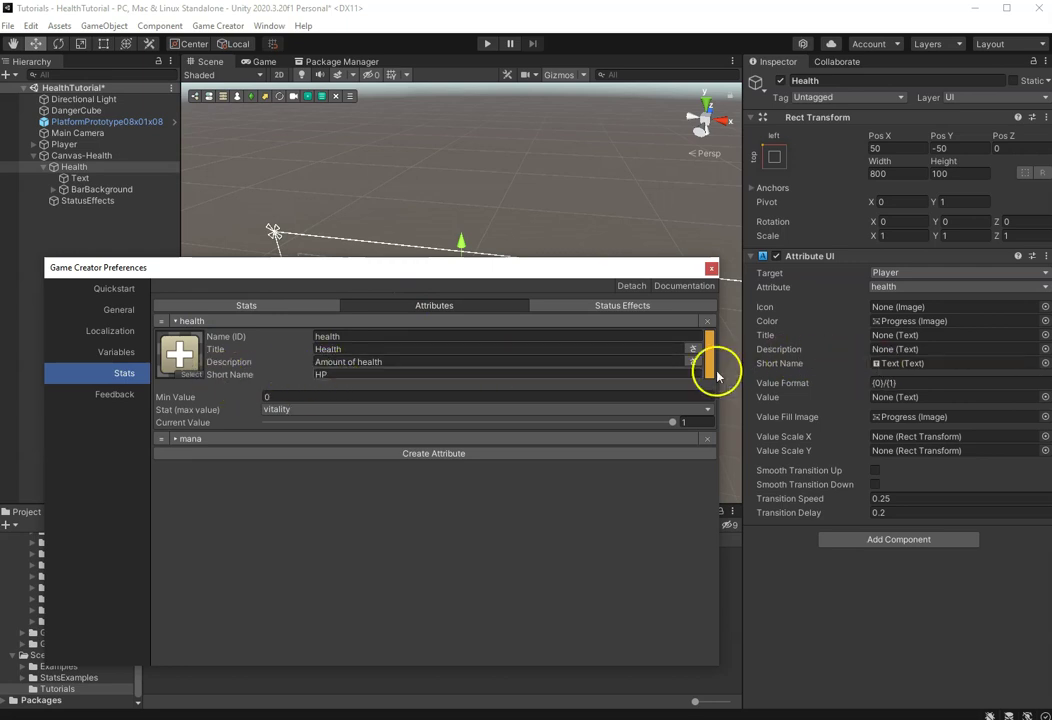
Trace the Health bar's Attribute UI links to its Text and Progress objects, keeping format {0}/{1}.
click(967, 363)
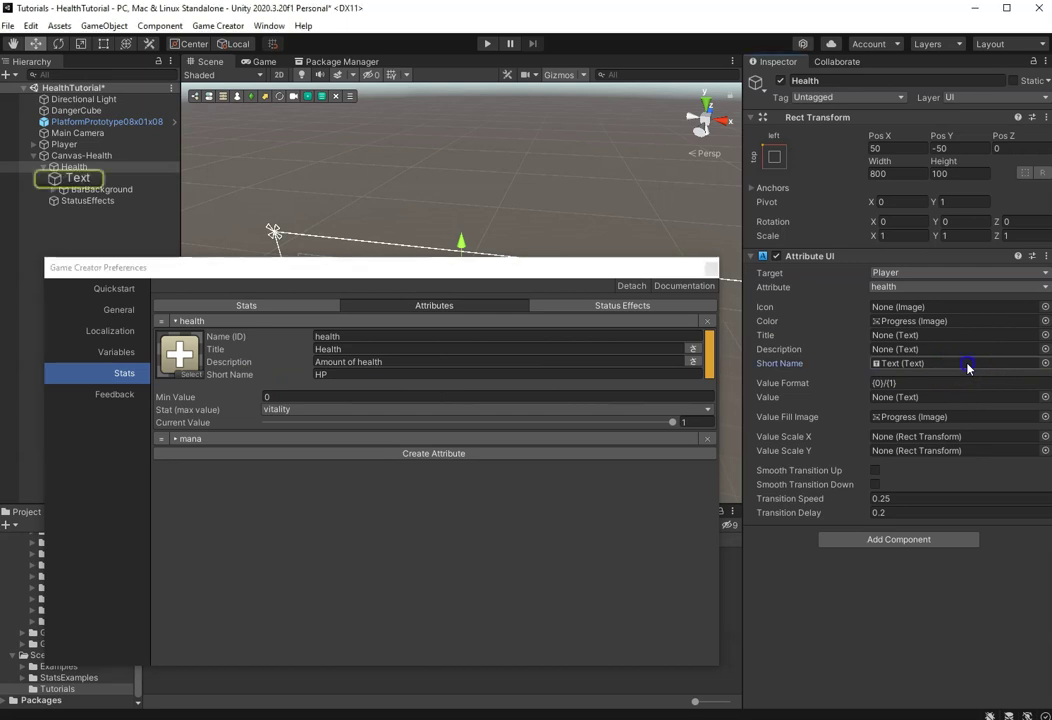
click(80, 177)
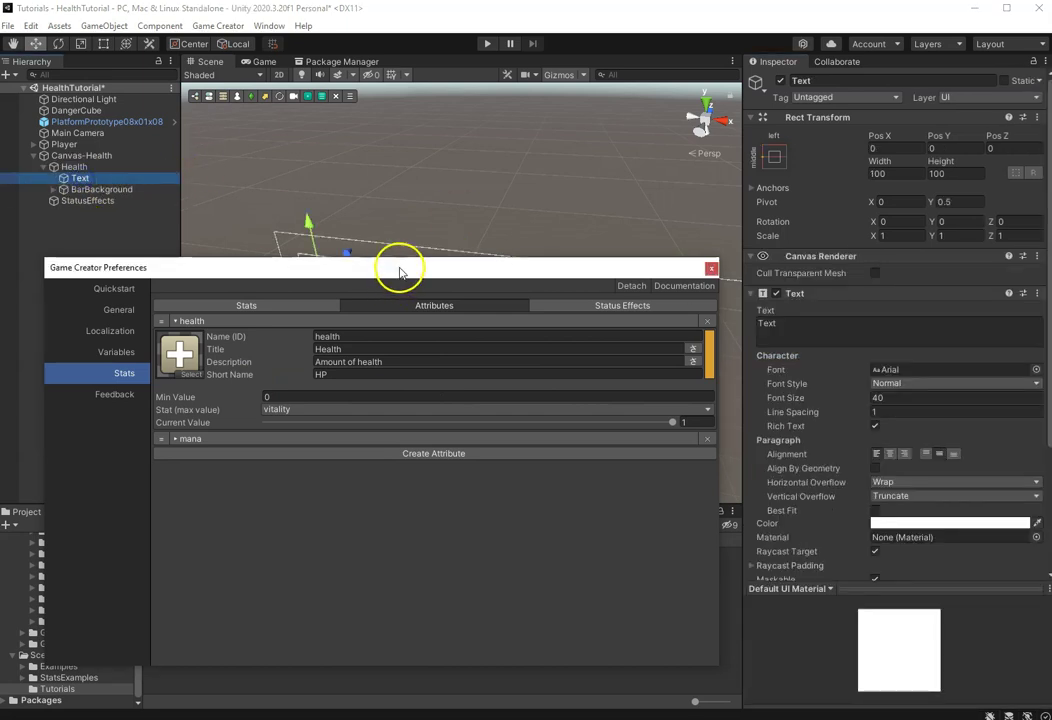
drag(399, 271, 383, 327)
click(111, 170)
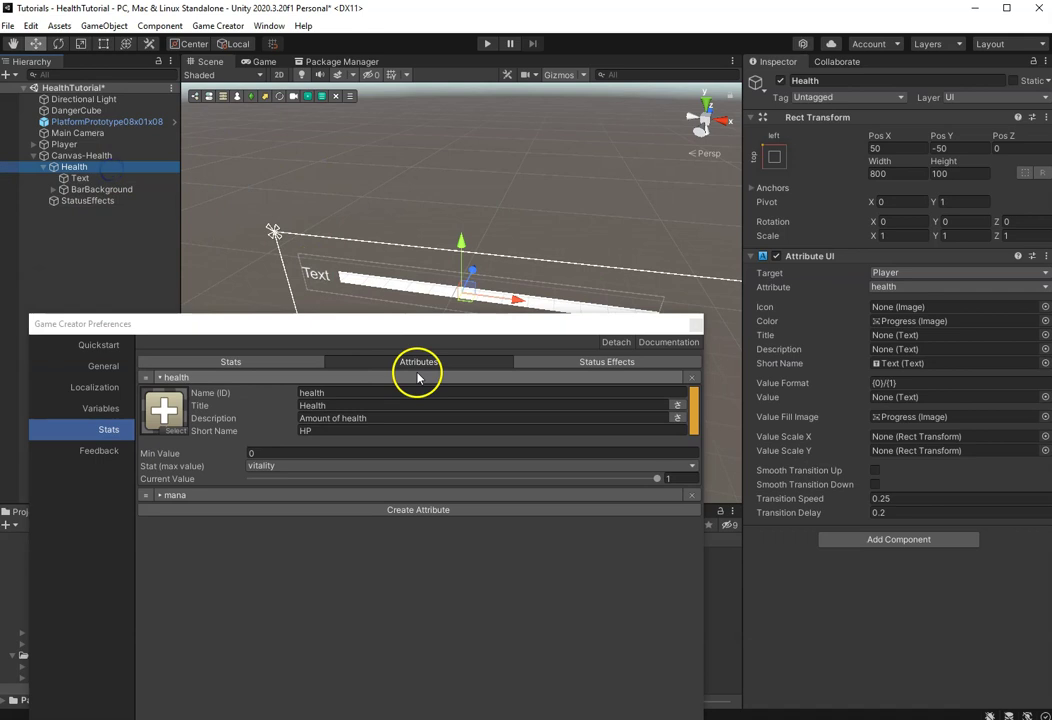
click(882, 383)
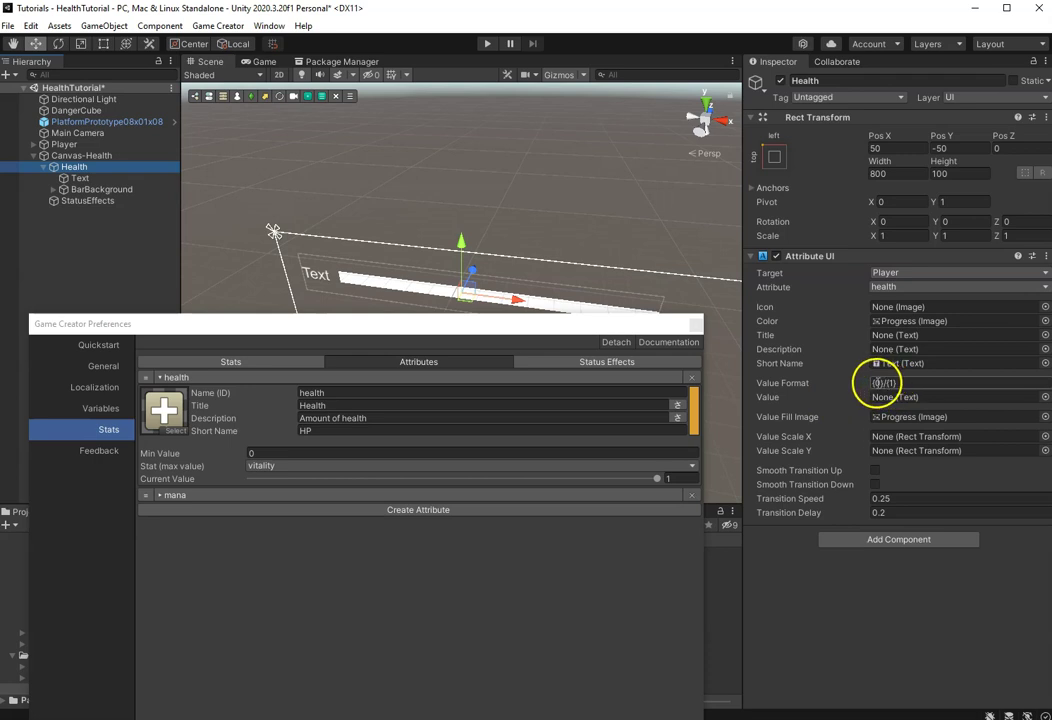
key(BackSpace)
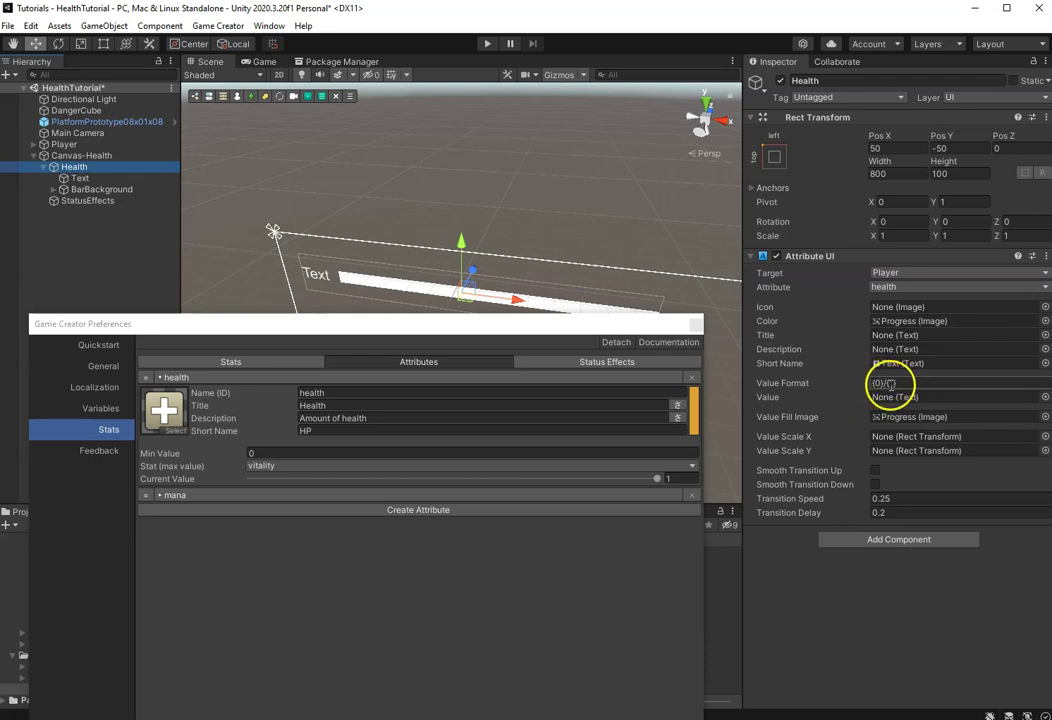
key(Escape)
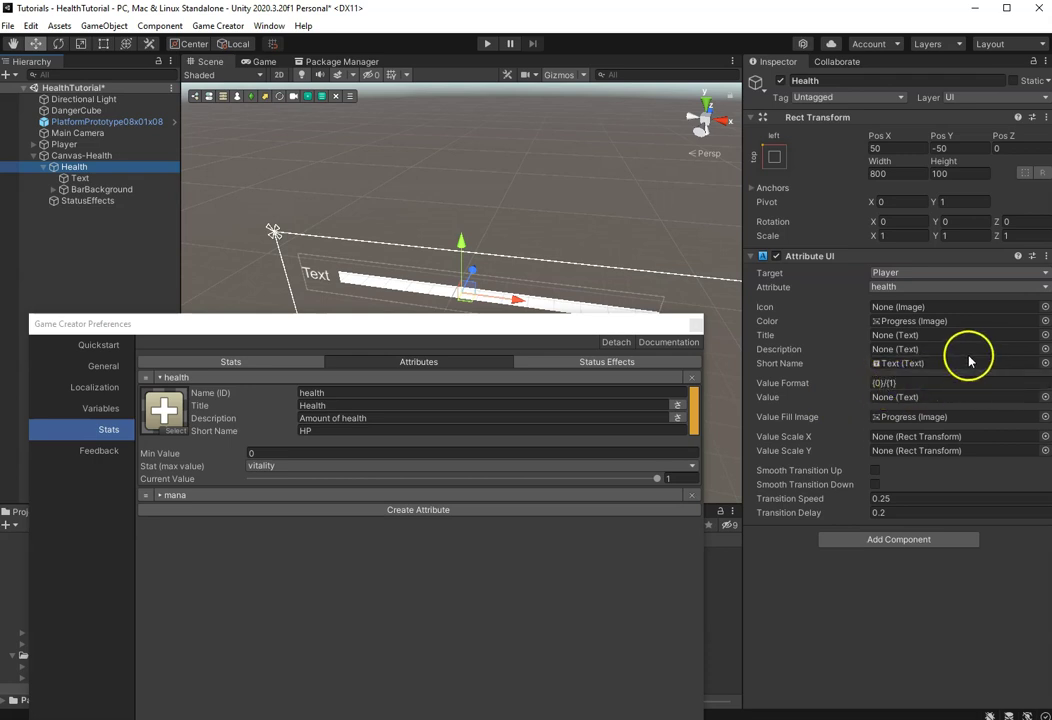
click(918, 321)
drag(82, 209, 77, 217)
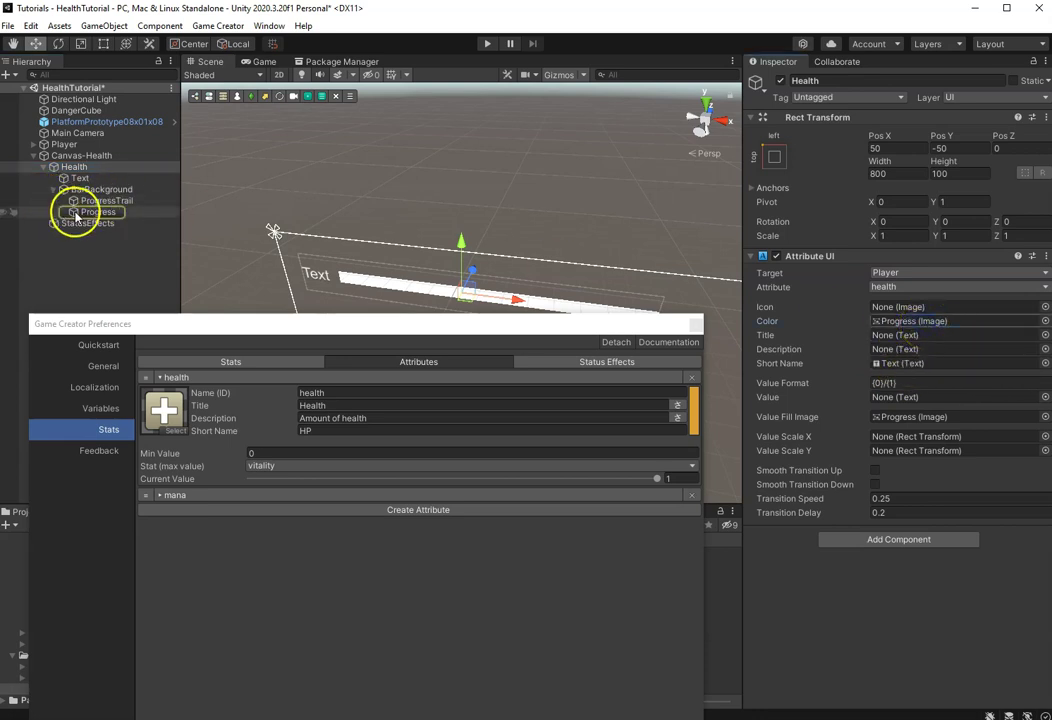
Eyedrop an orange-red Image color for ProgressTrail, then close Game Creator Preferences.
click(100, 200)
drag(443, 338, 461, 337)
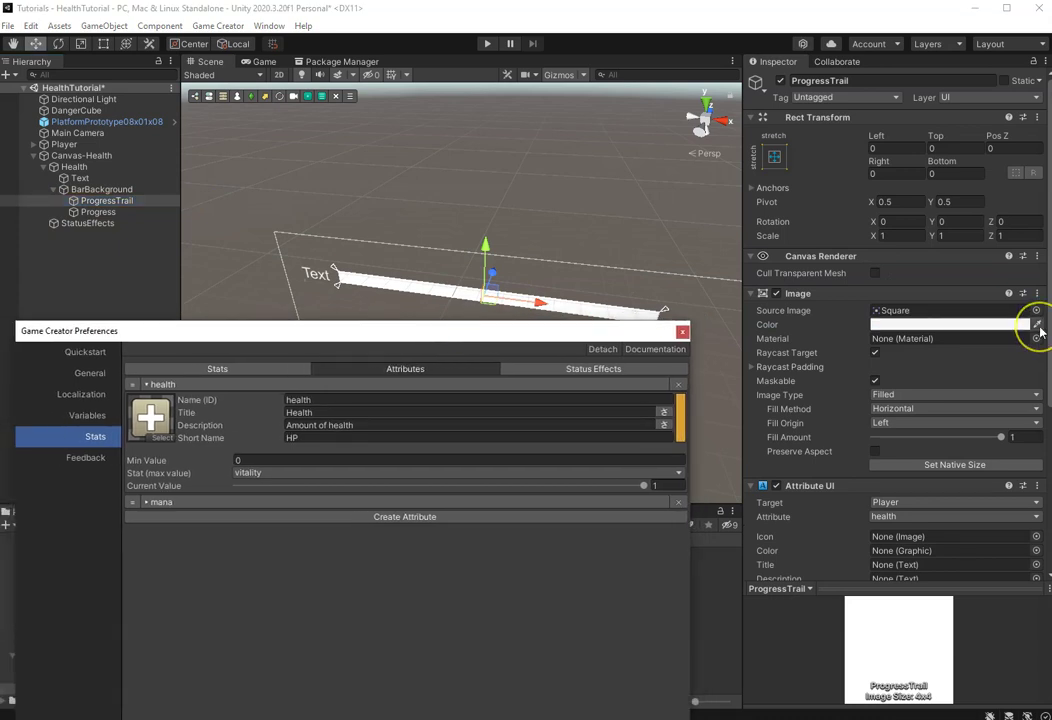
click(1036, 325)
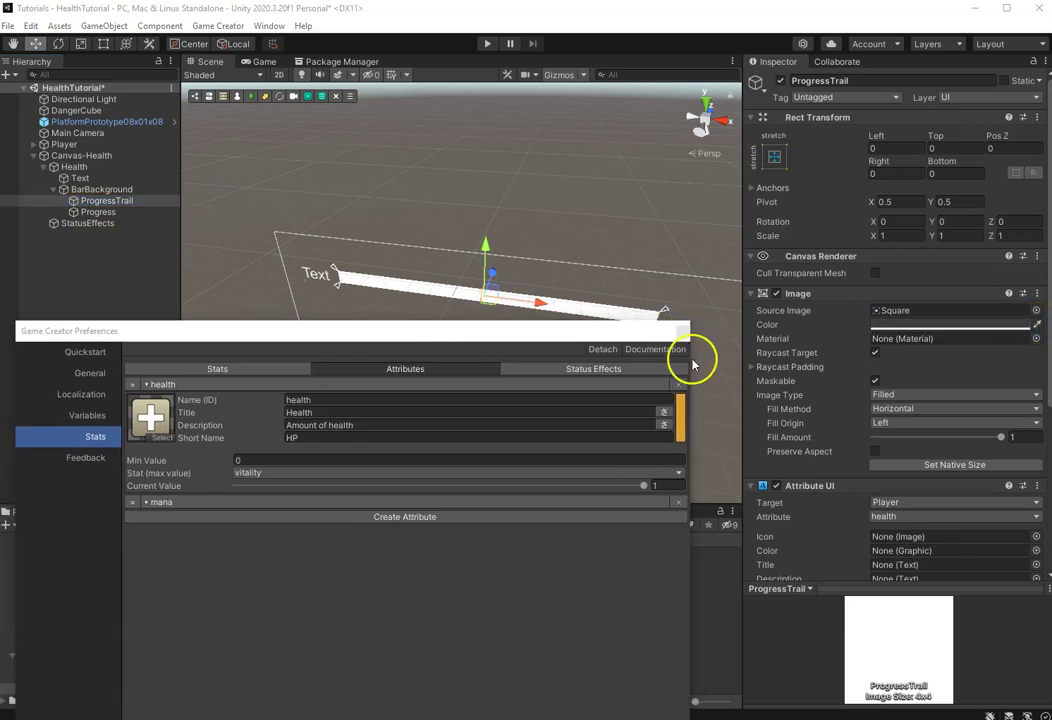
click(538, 302)
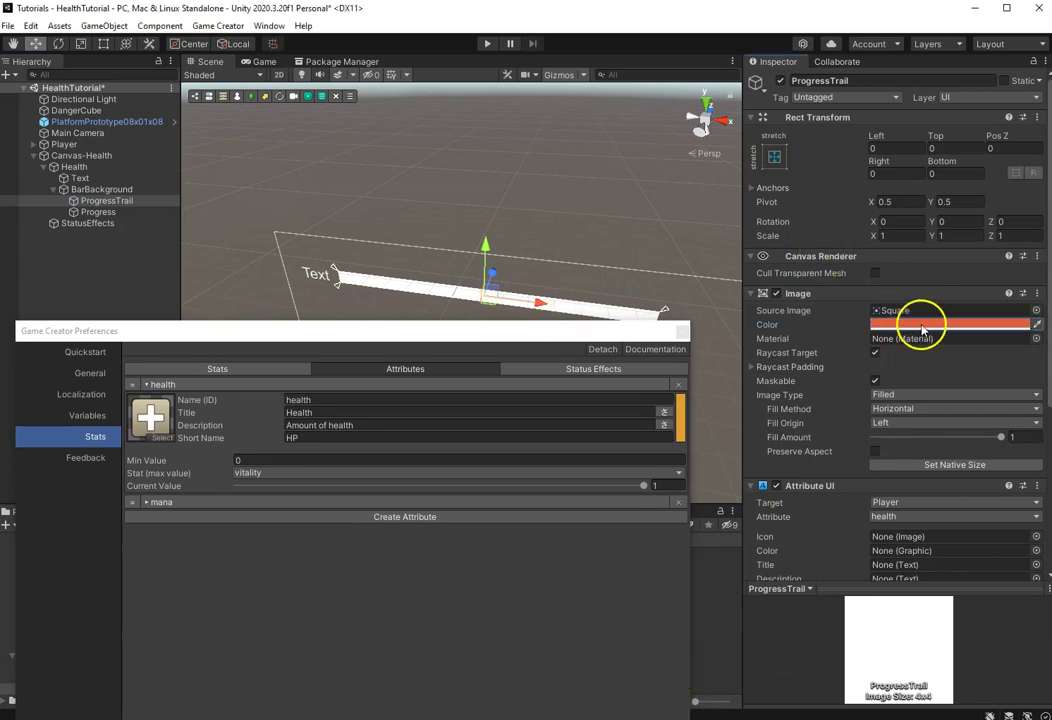
mouse_move(560, 334)
mouse_down()
mouse_move(632, 343)
mouse_move(671, 243)
mouse_move(601, 237)
mouse_up()
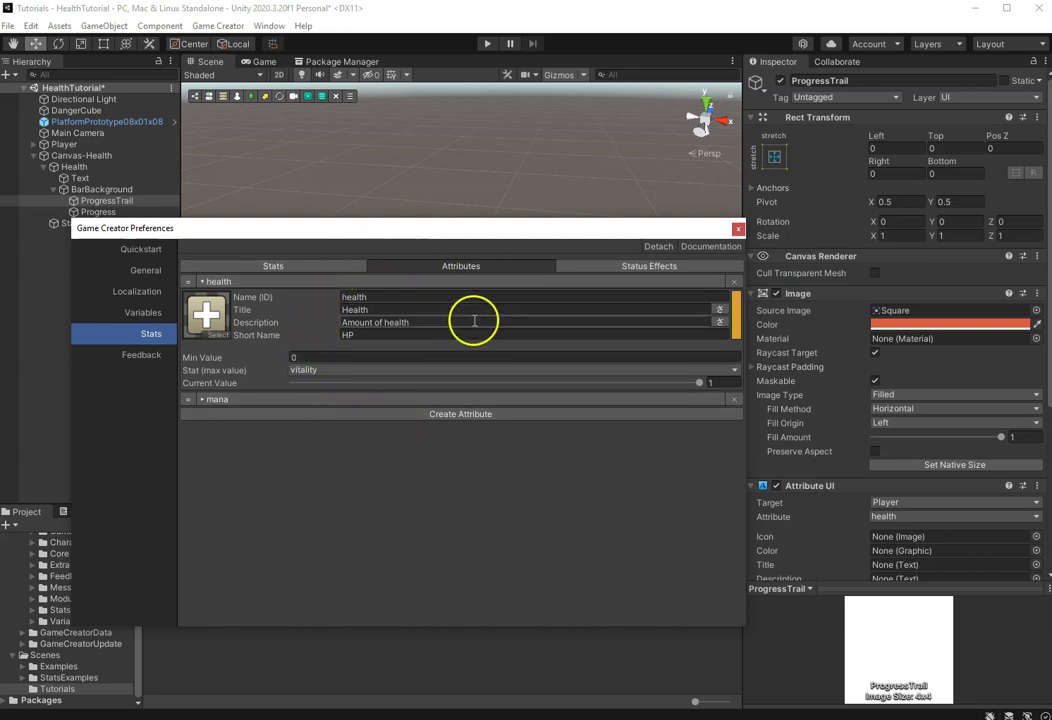
click(738, 229)
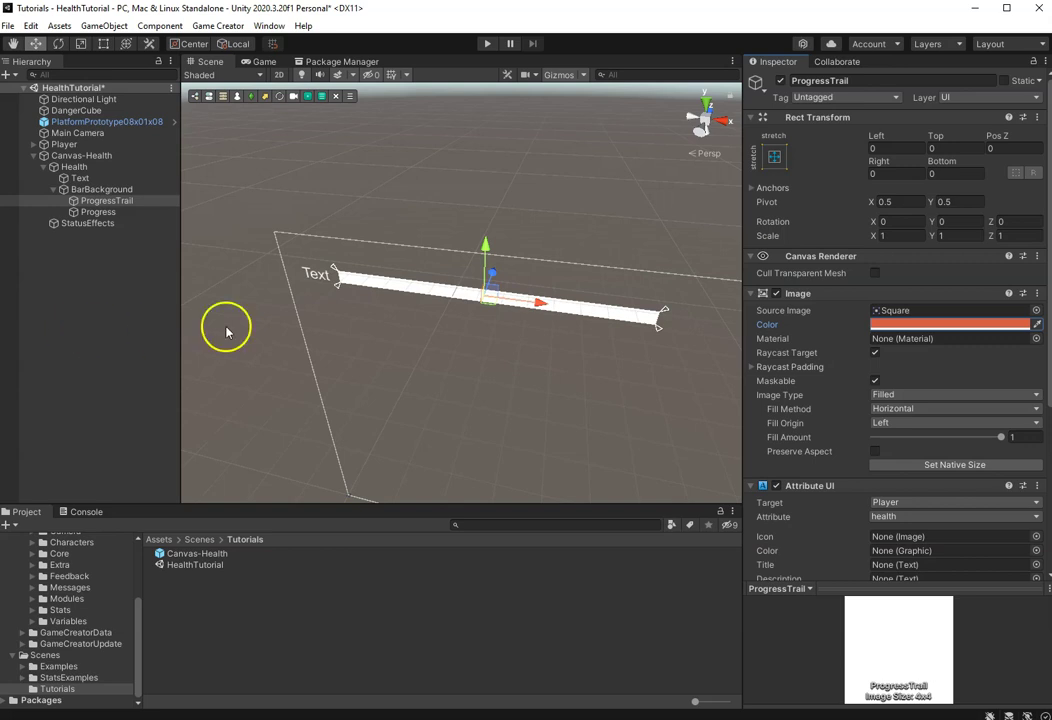
Frame the Player, collapse its components, and add a Stats component showing HP 100% and MP 25%.
alt+drag(226, 330, 371, 244)
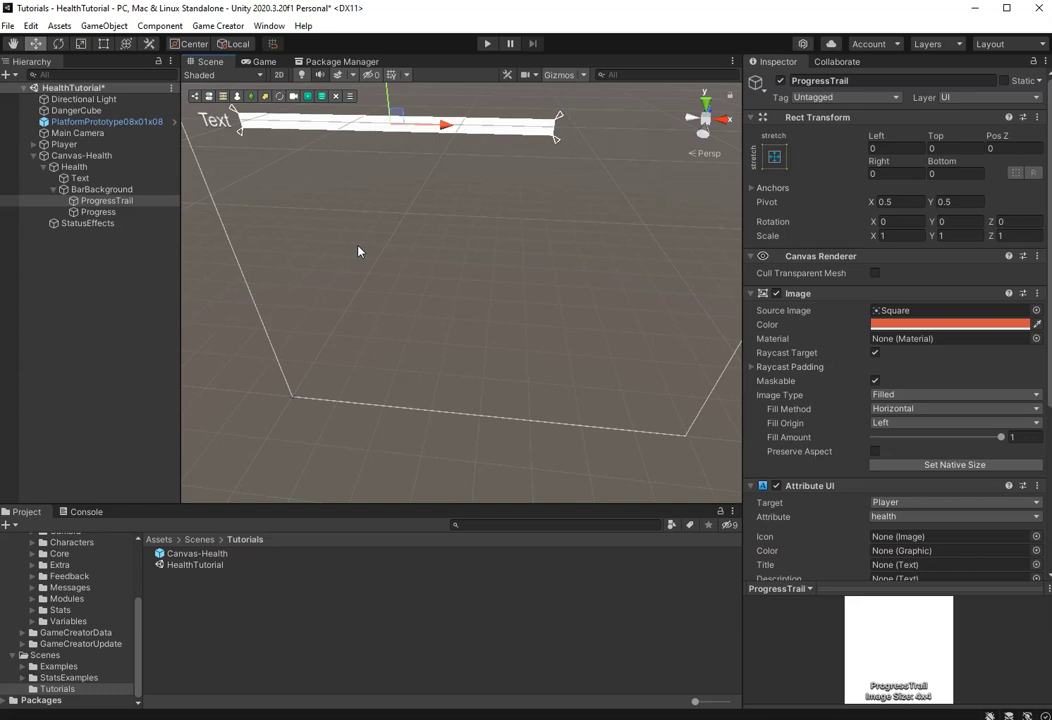
click(63, 144)
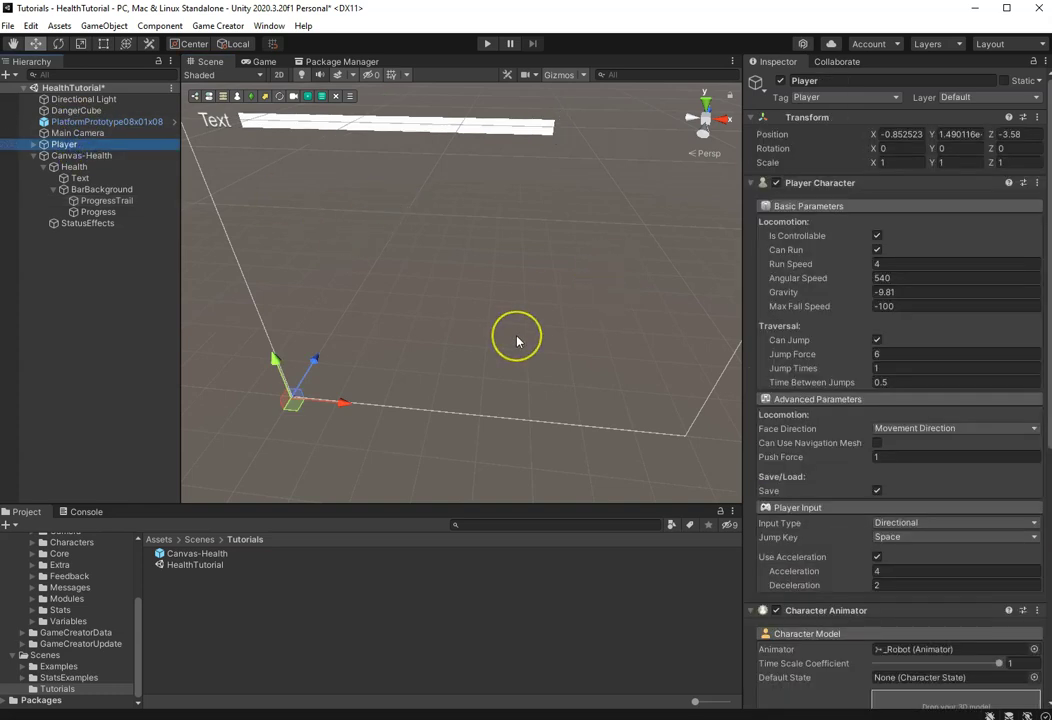
key(f)
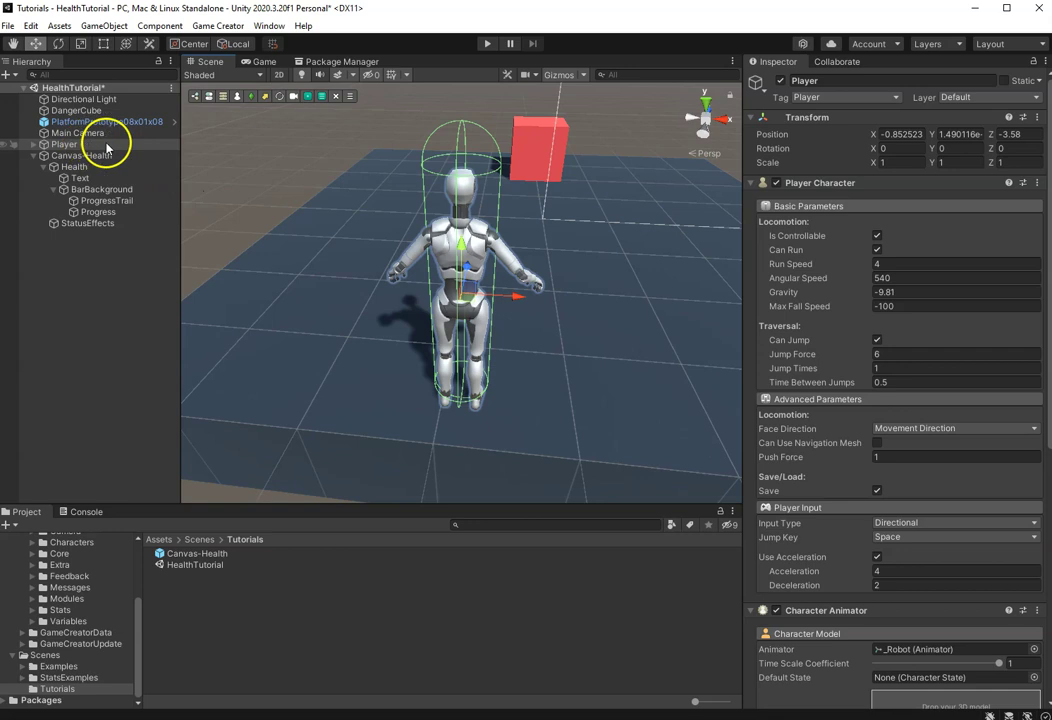
click(751, 183)
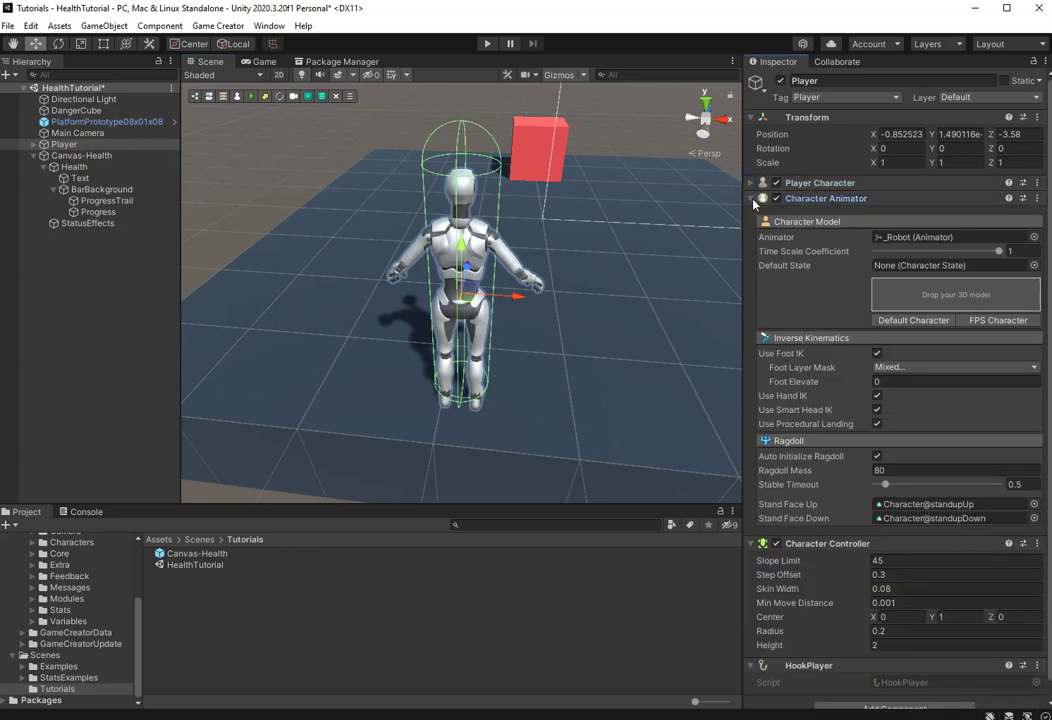
click(753, 199)
click(751, 214)
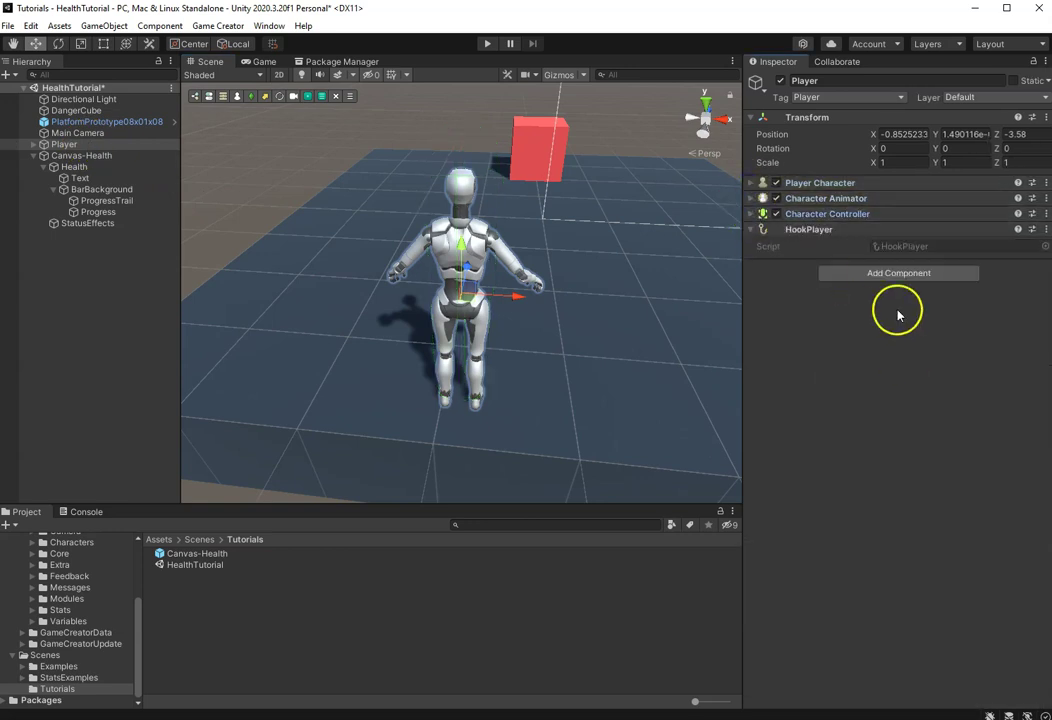
click(890, 277)
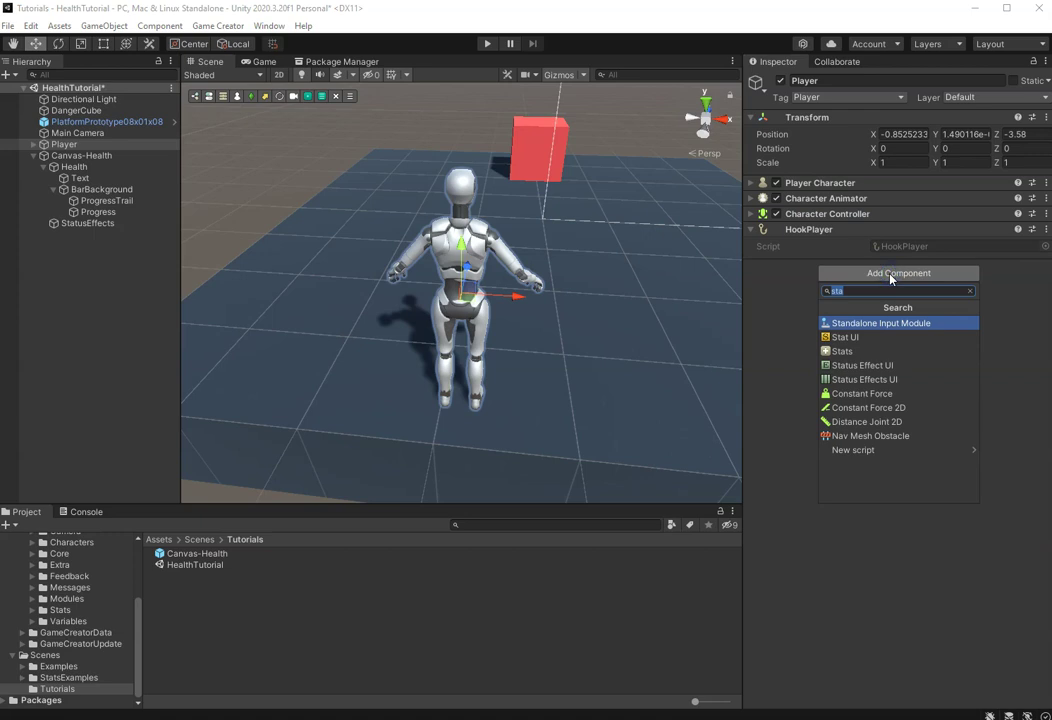
click(850, 351)
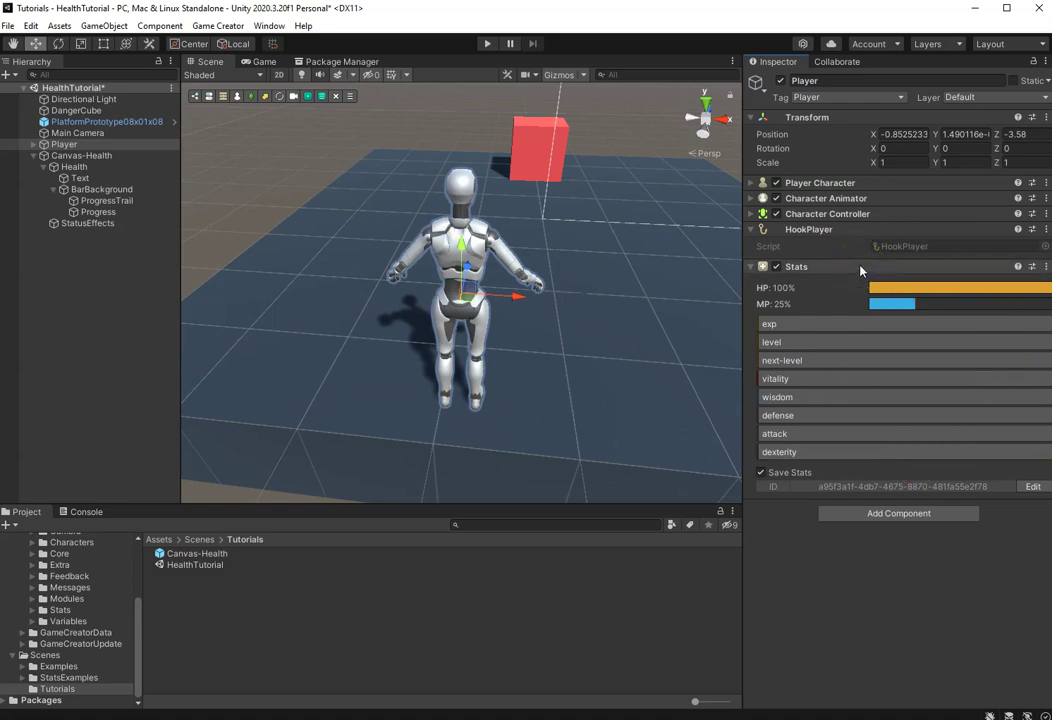
click(488, 45)
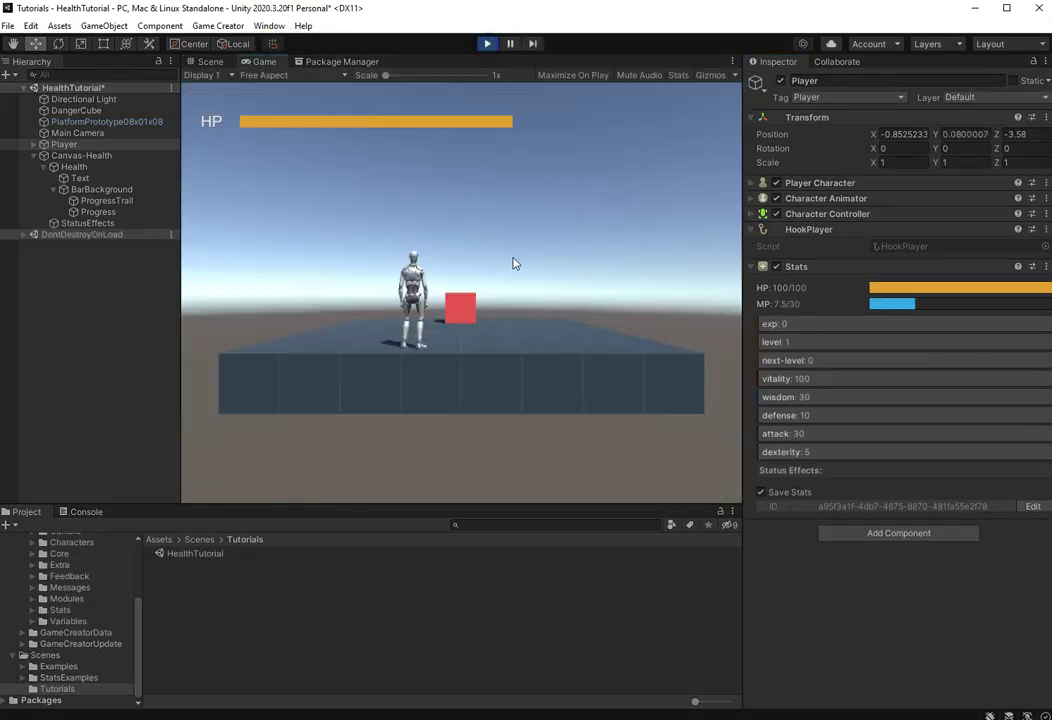
key(d)
key(w)
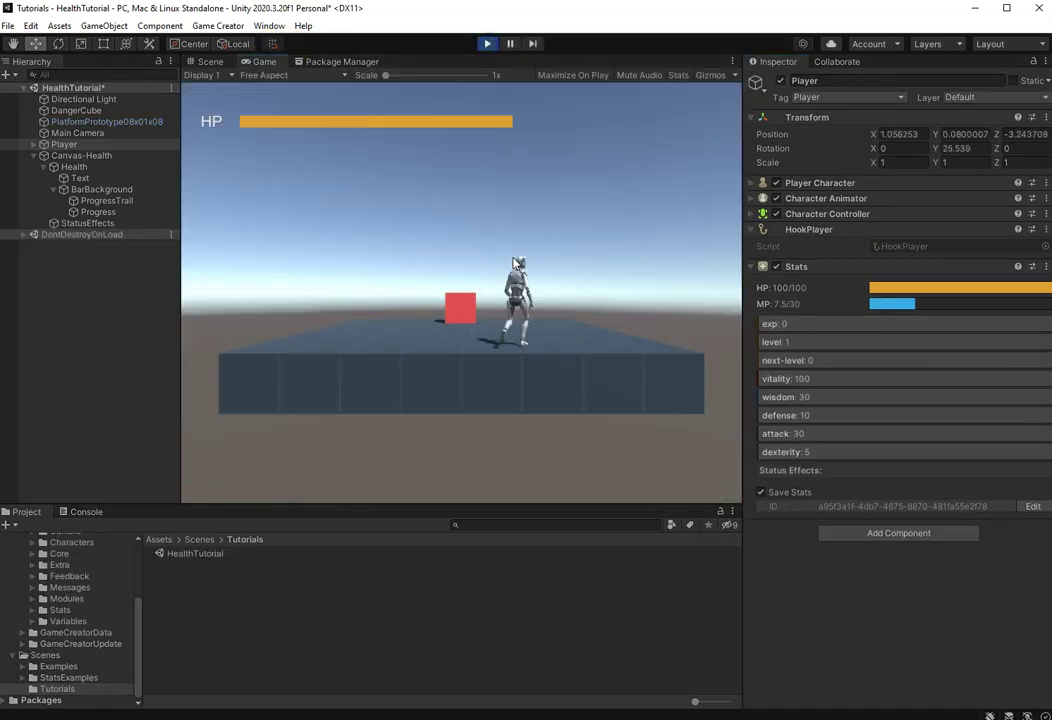
key(w)
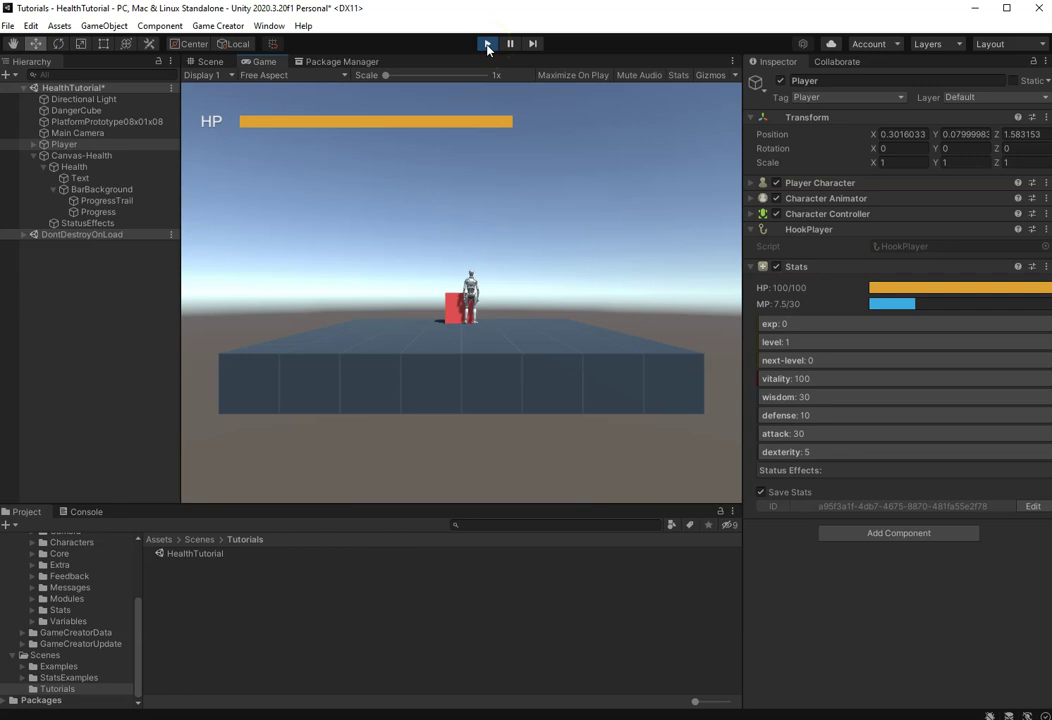
click(488, 45)
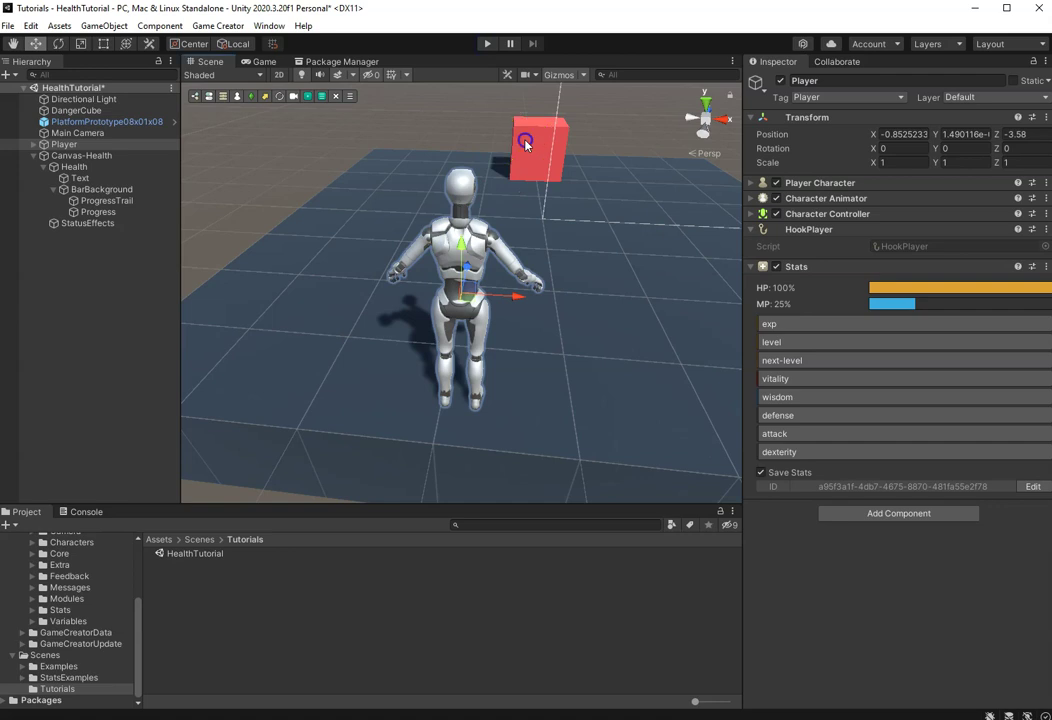
Create a Game Creator Trigger under DangerCube firing On Trigger Enter, with Player as Other Collider.
click(526, 148)
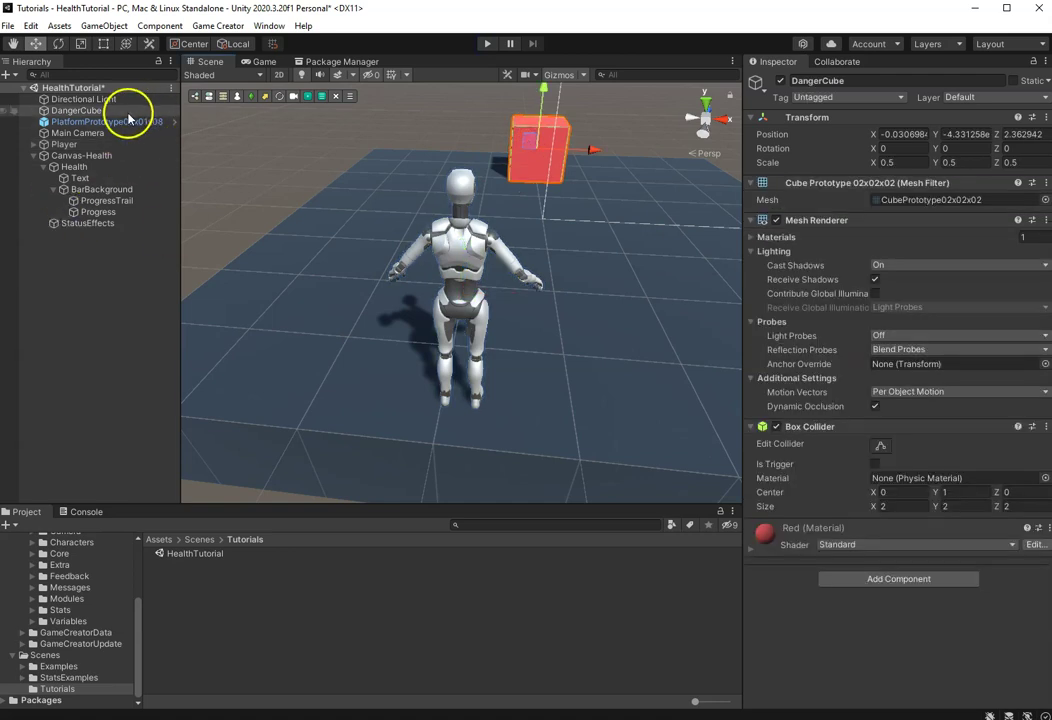
right_click(97, 113)
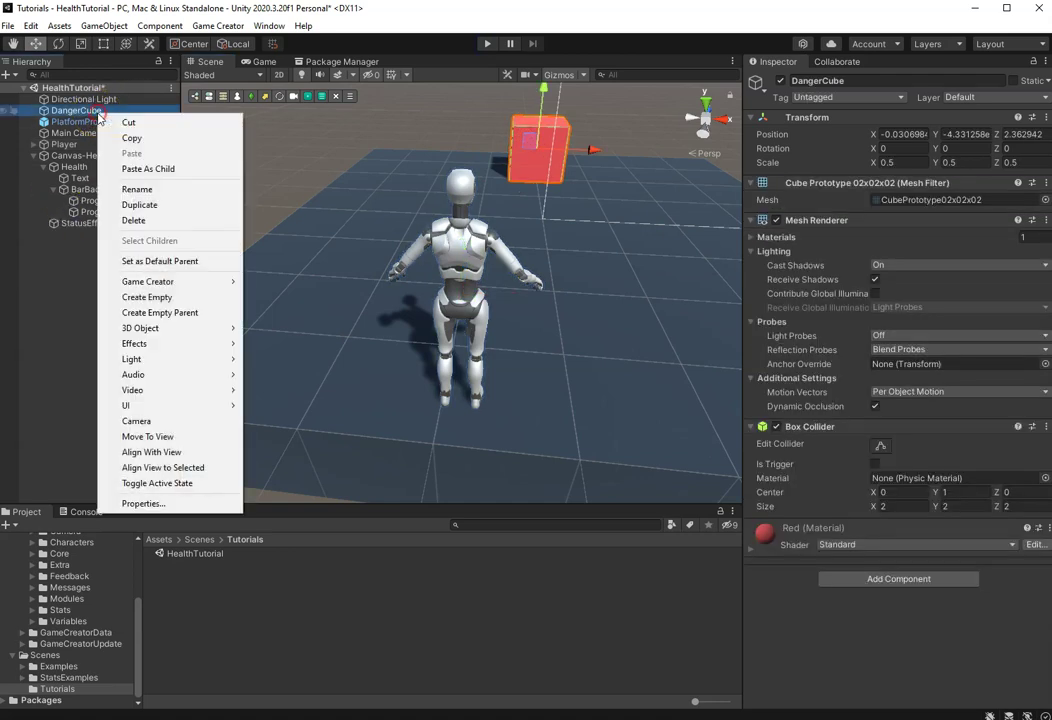
mouse_move(178, 282)
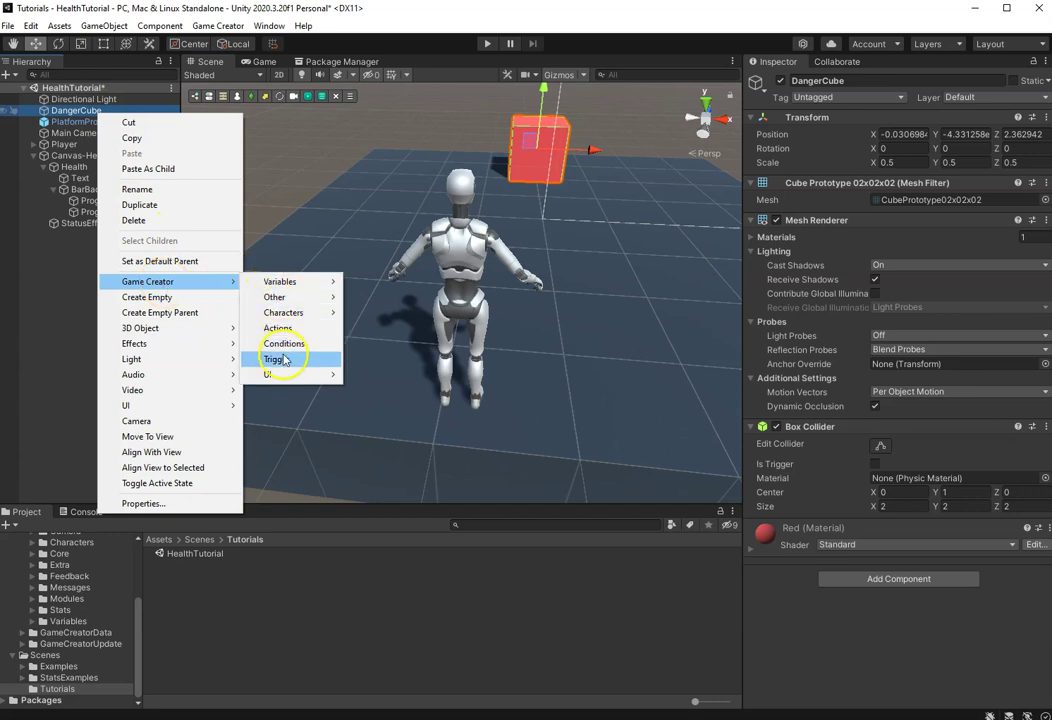
click(276, 359)
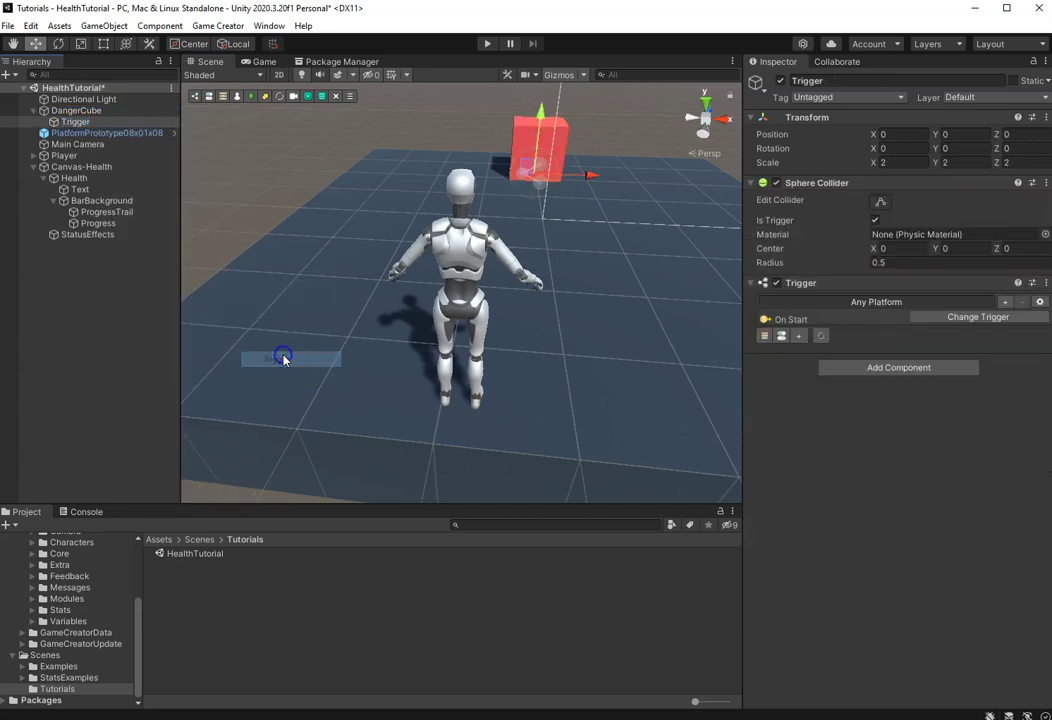
click(950, 323)
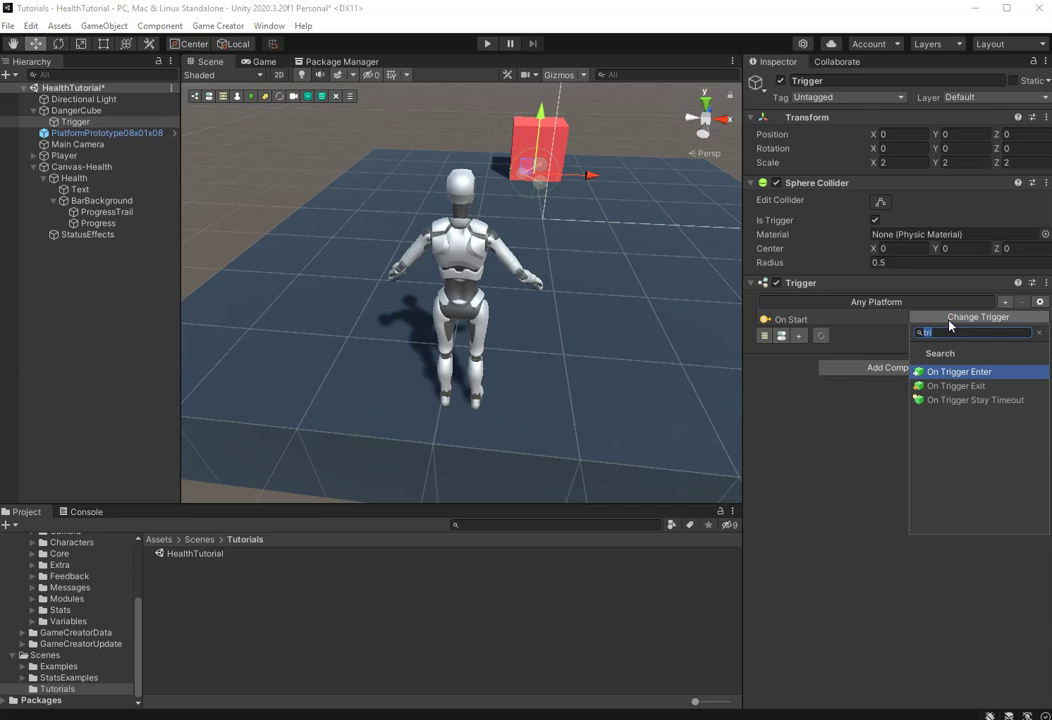
click(960, 372)
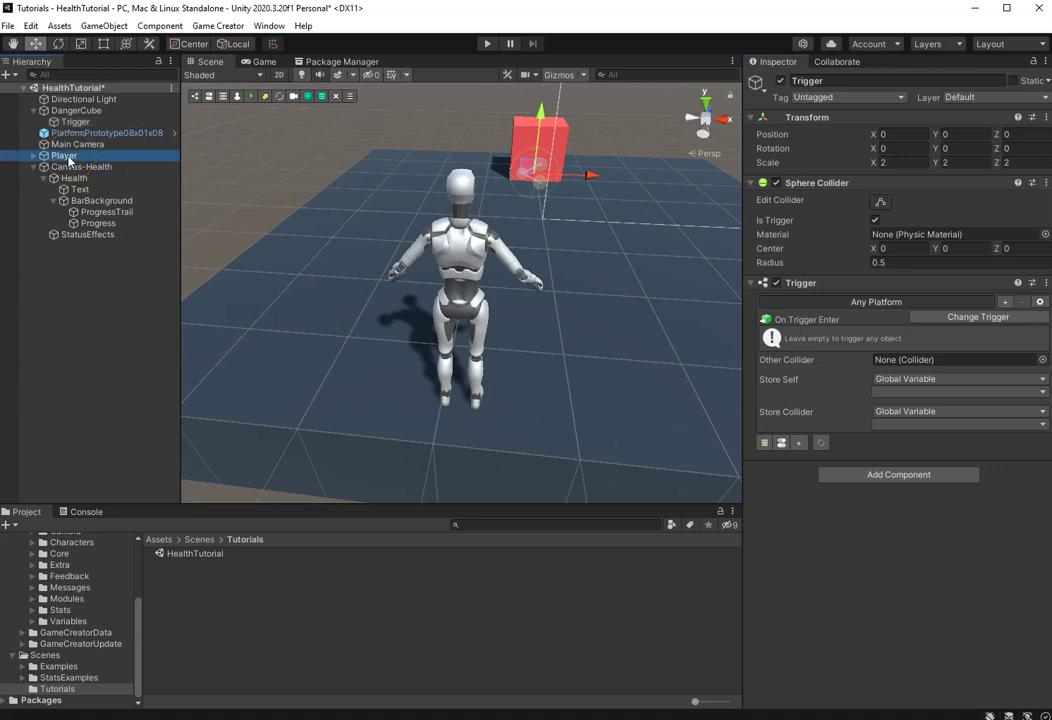
drag(70, 157, 921, 359)
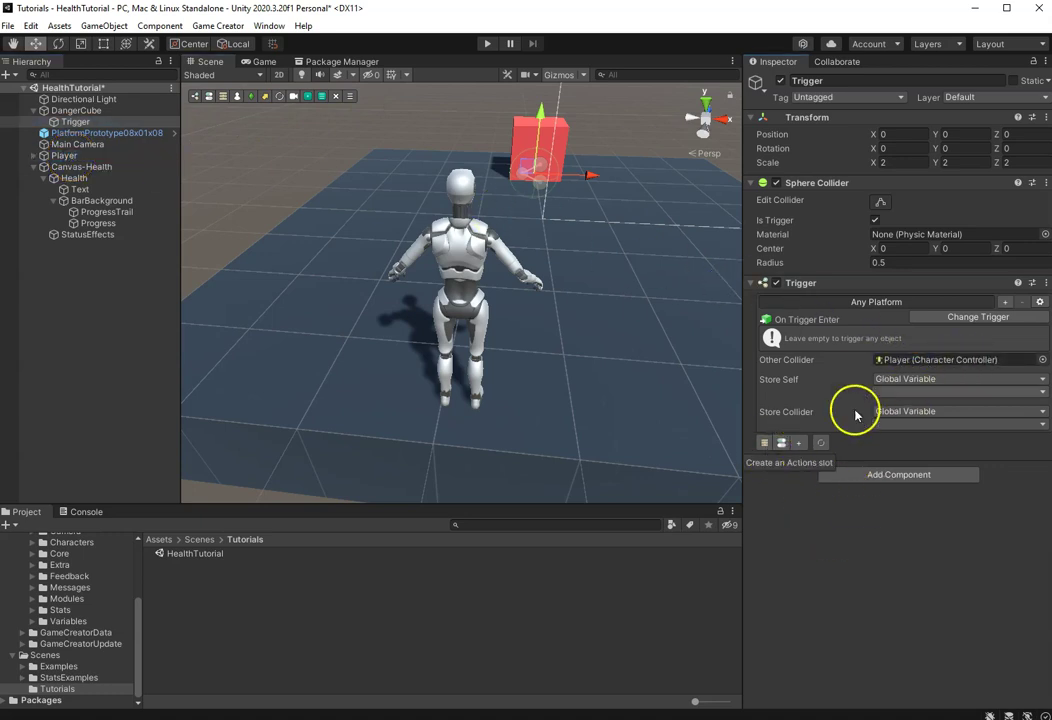
Create an Actions object for the trigger and add a Change Attribute action.
click(765, 443)
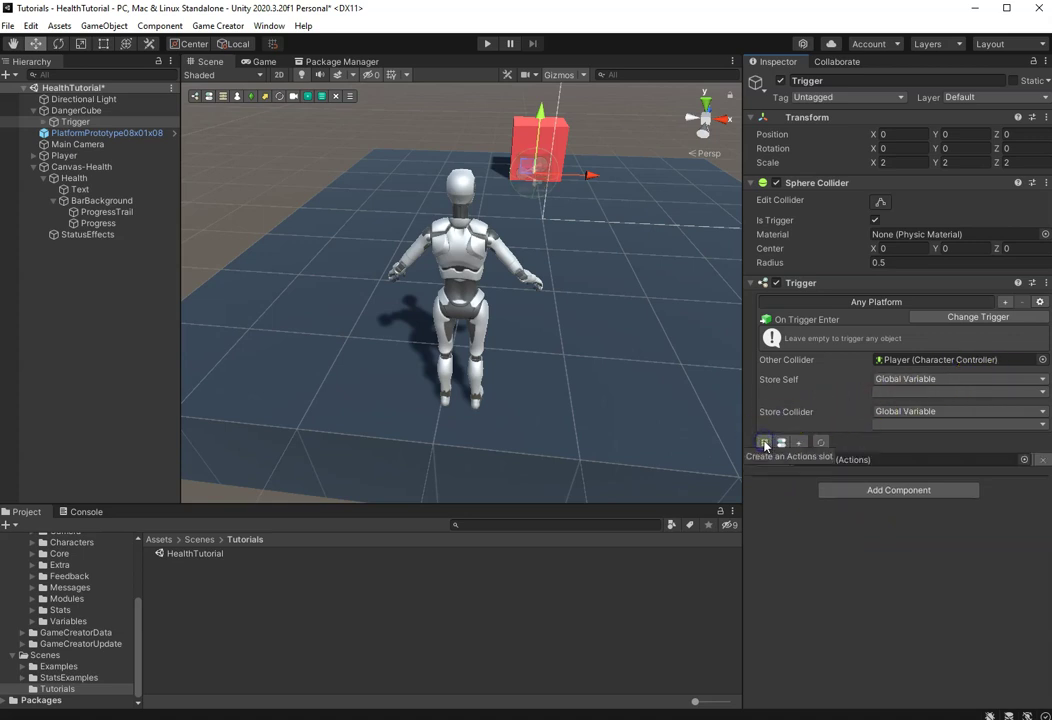
click(38, 122)
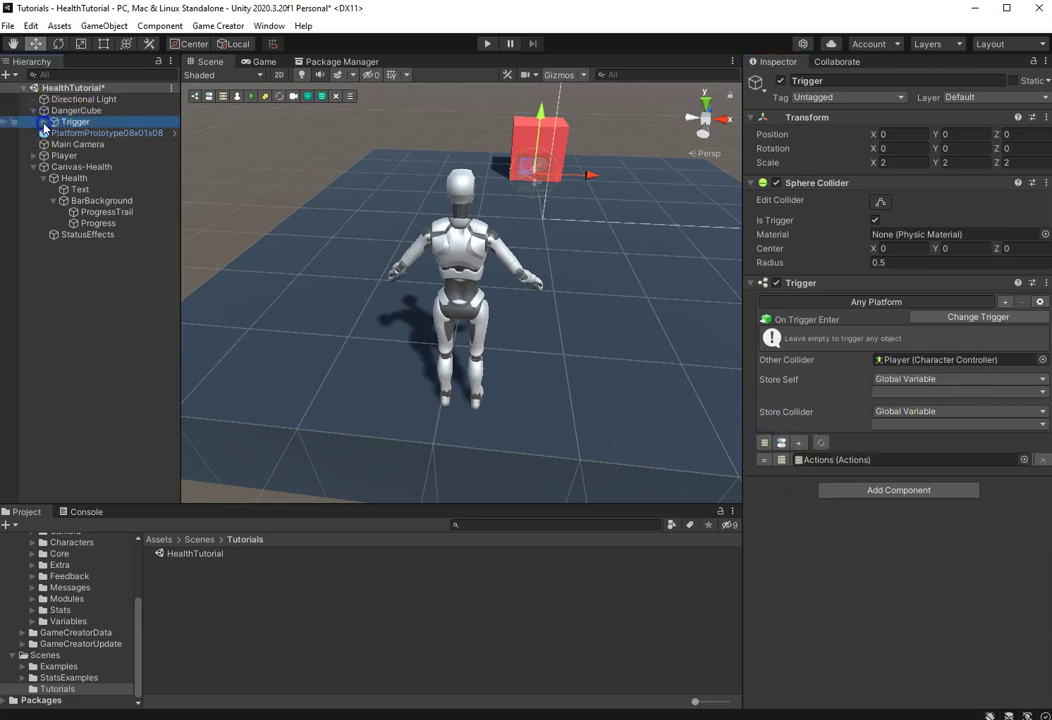
click(44, 122)
click(85, 133)
click(815, 201)
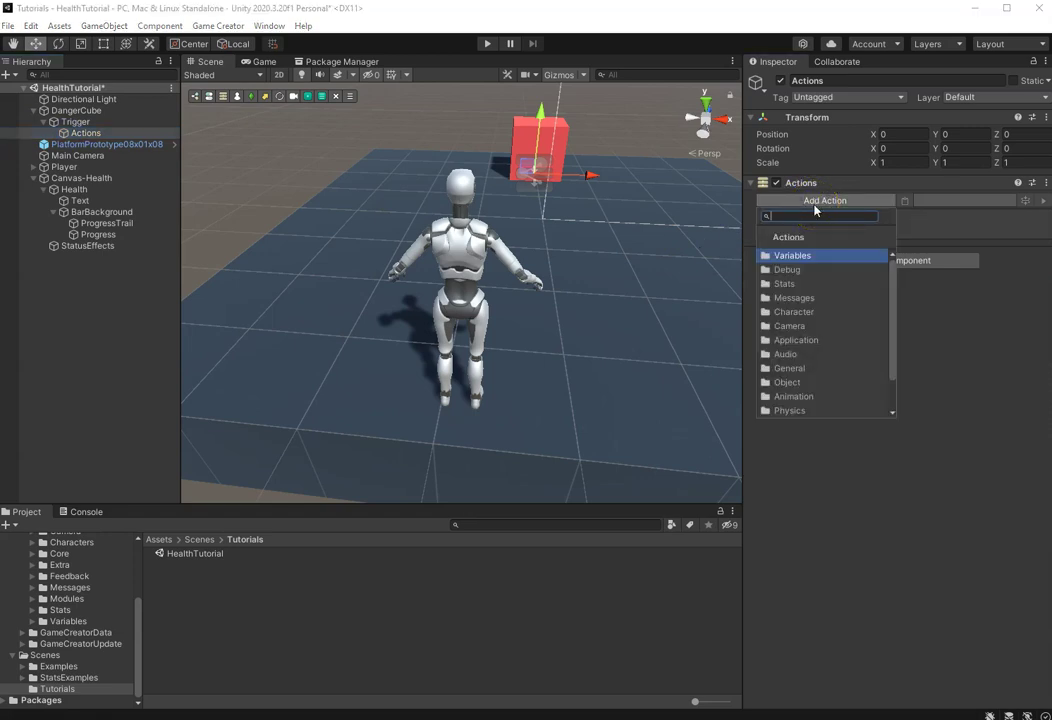
text(sta)
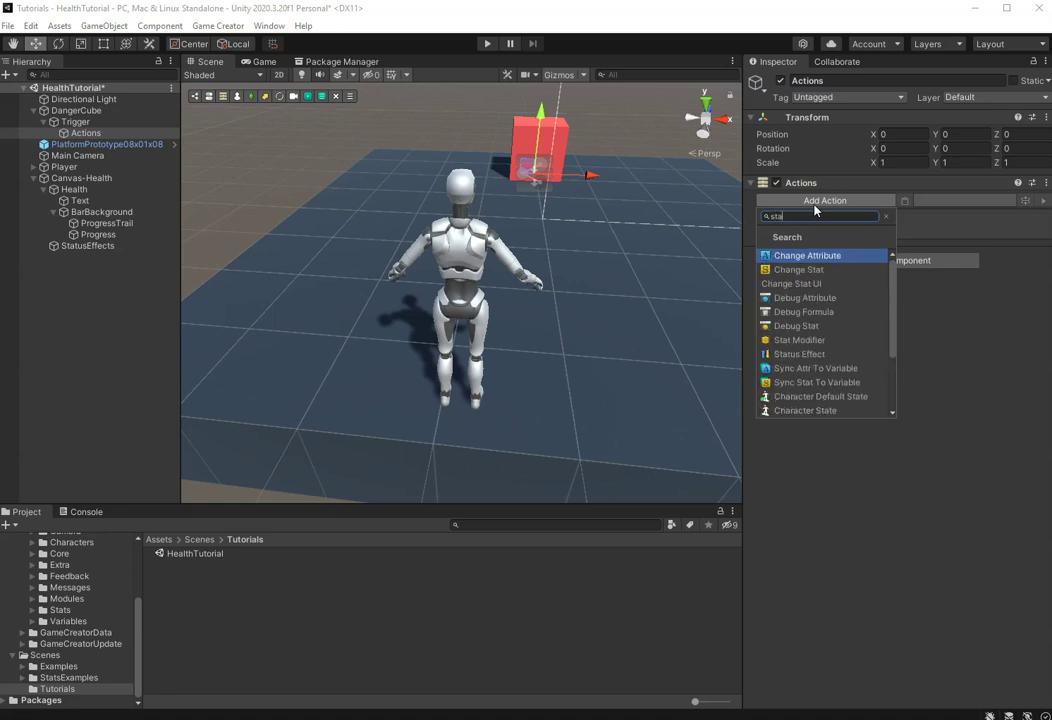
click(819, 259)
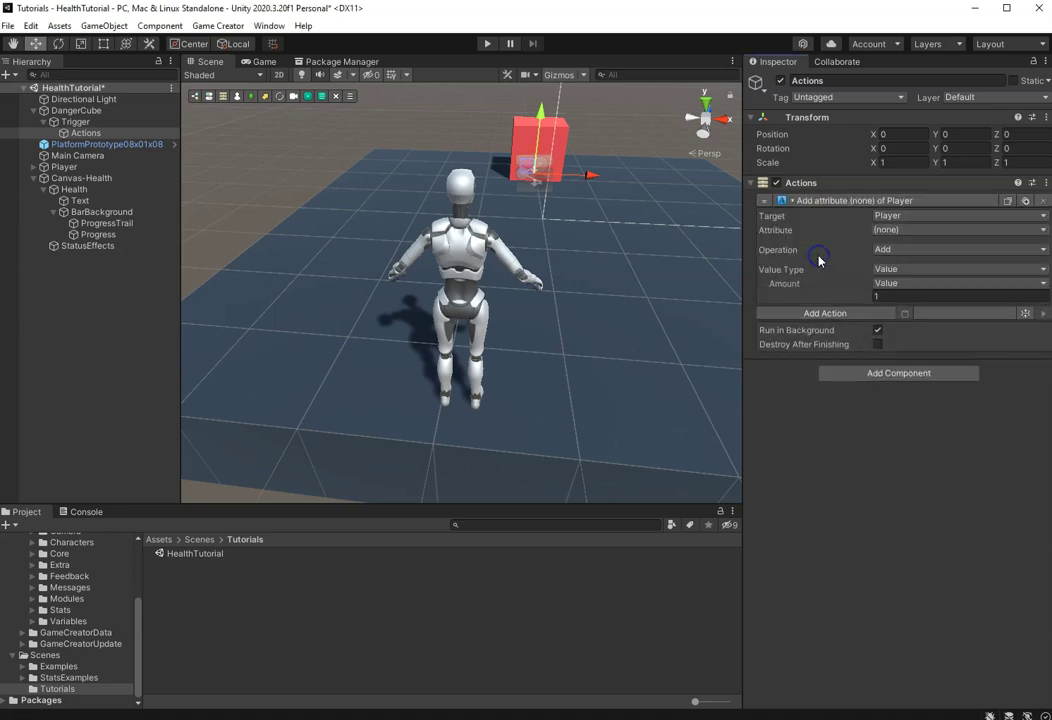
Make the Change Attribute action add -20 to the Player's health.
click(916, 229)
click(911, 266)
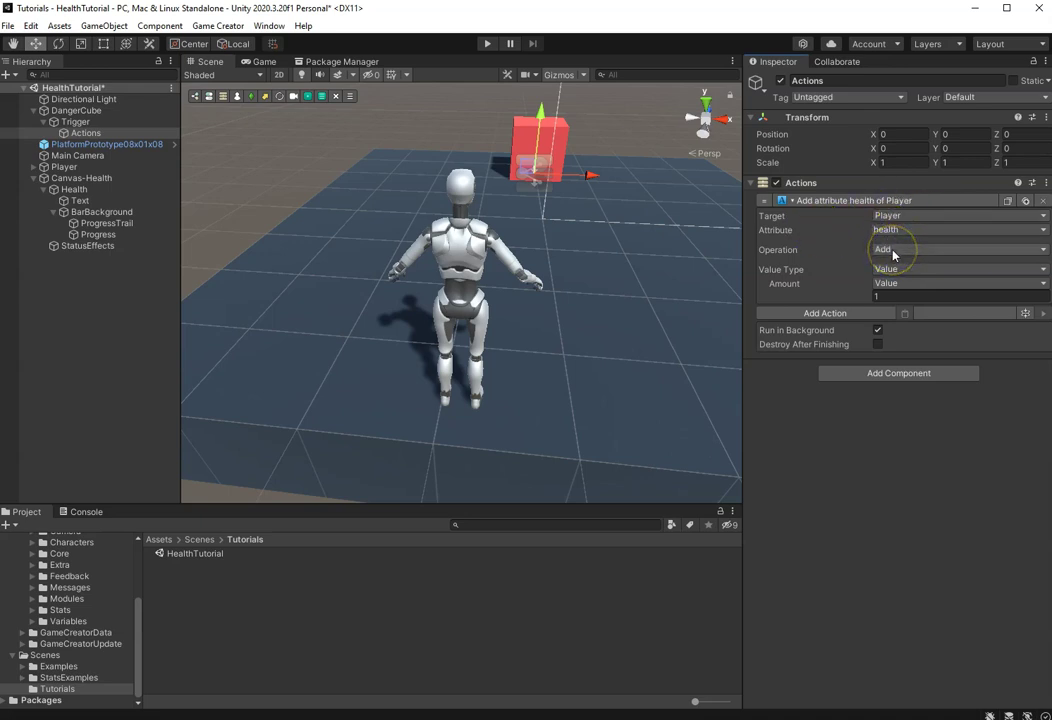
click(893, 252)
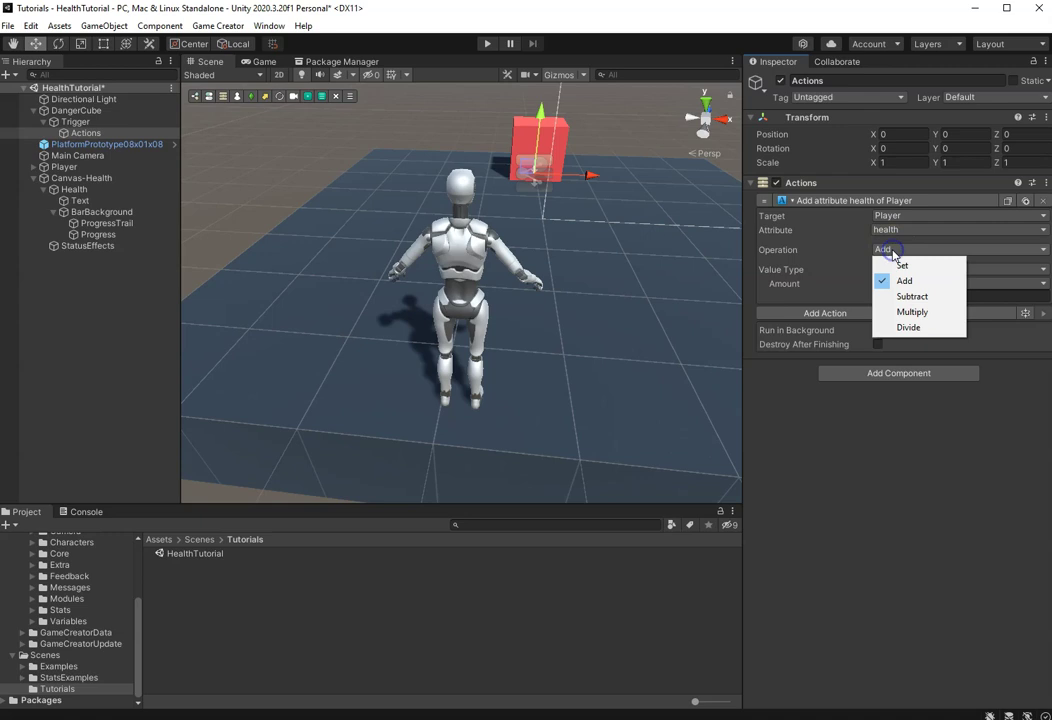
click(912, 297)
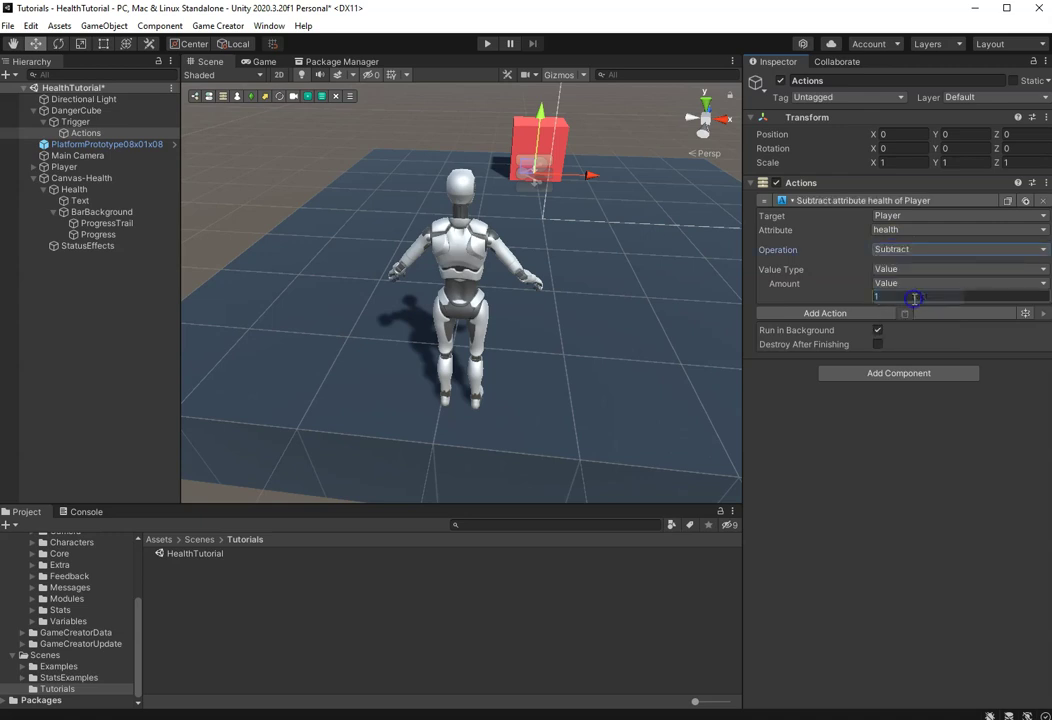
click(937, 250)
click(923, 282)
click(901, 297)
text(-20)
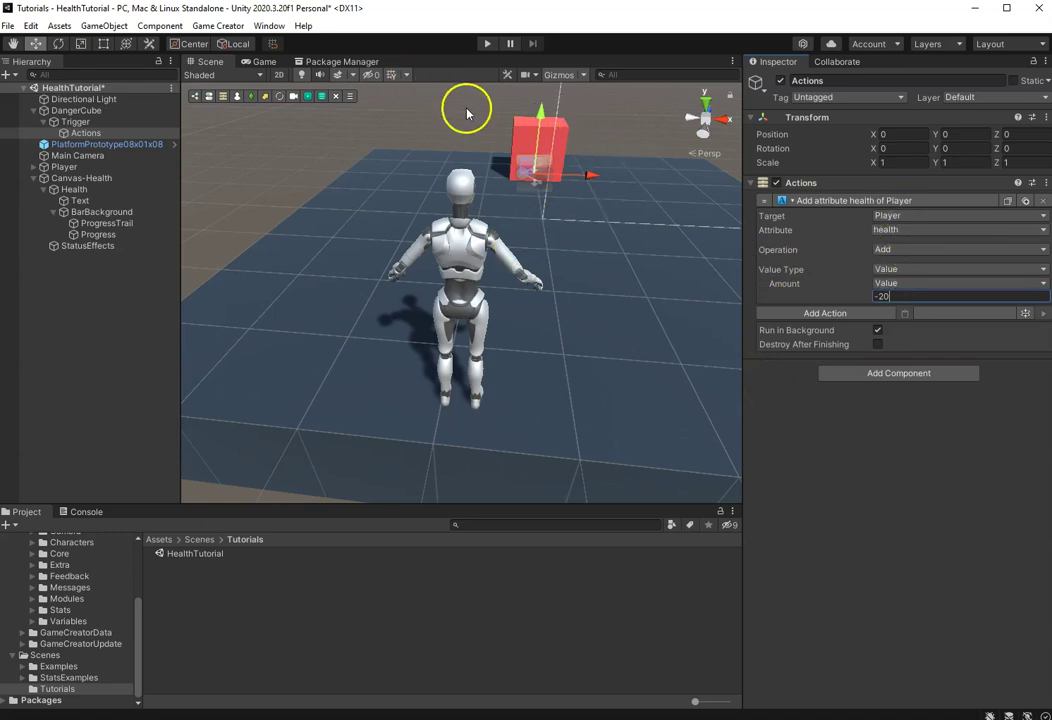
Tick Is Trigger on DangerCube's Box Collider.
click(110, 111)
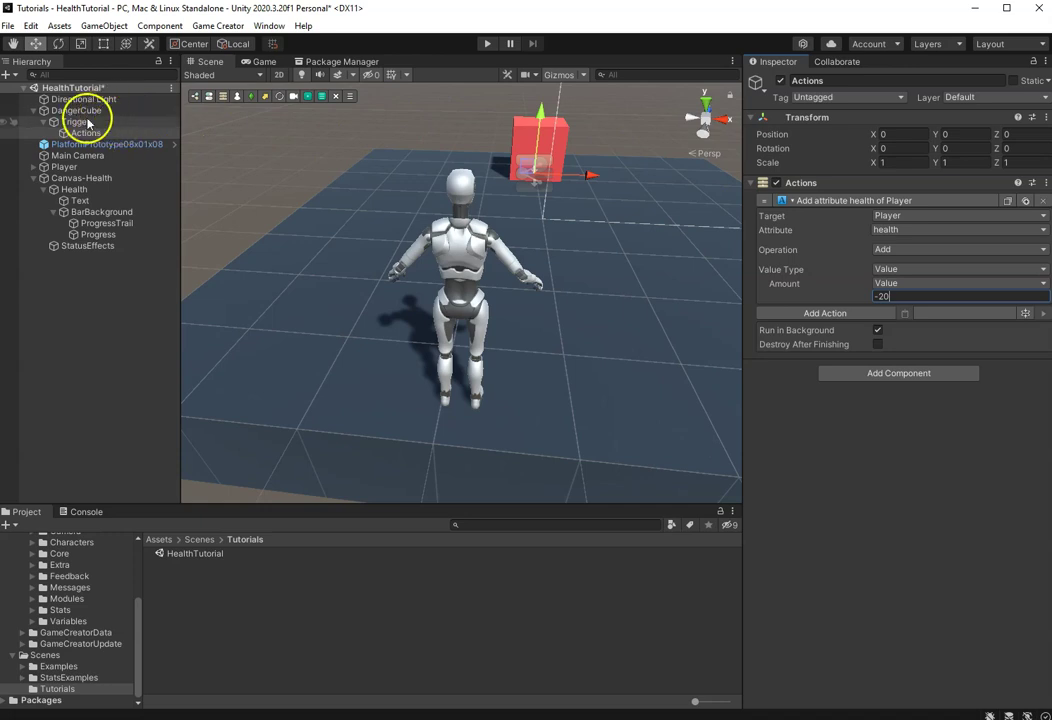
click(88, 110)
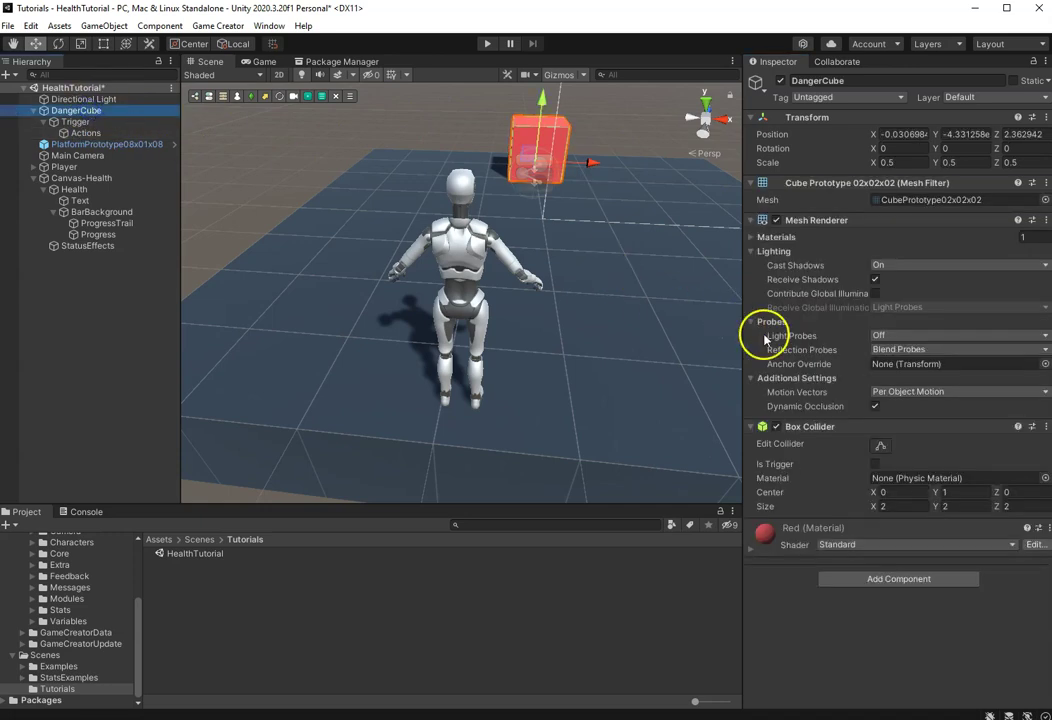
click(876, 465)
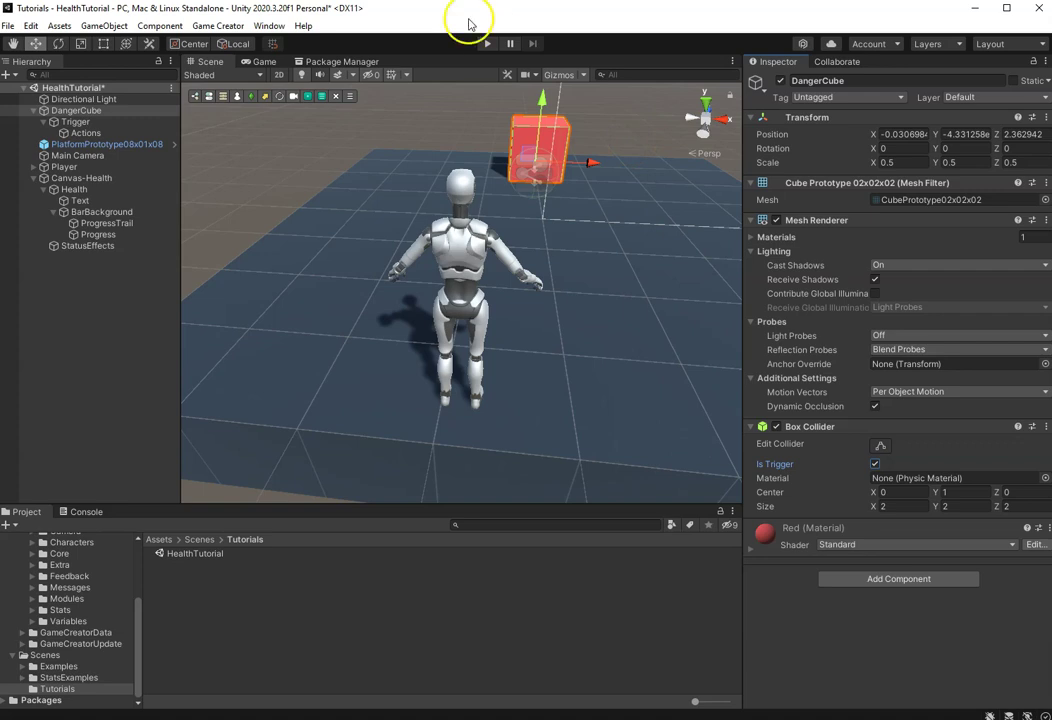
click(487, 45)
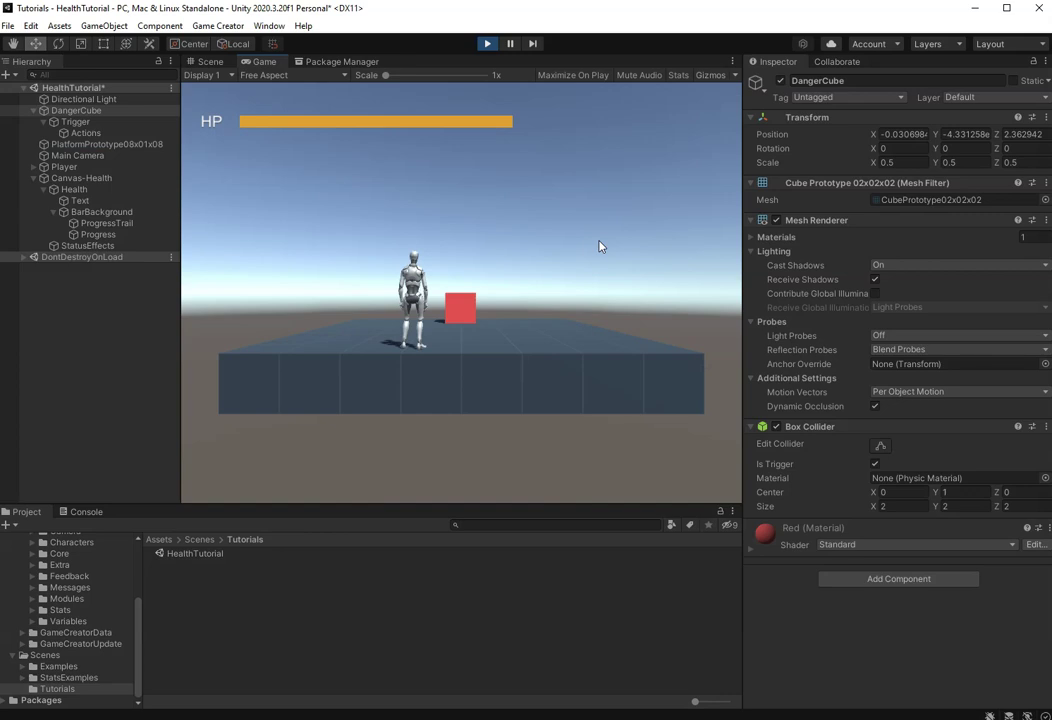
key(d)
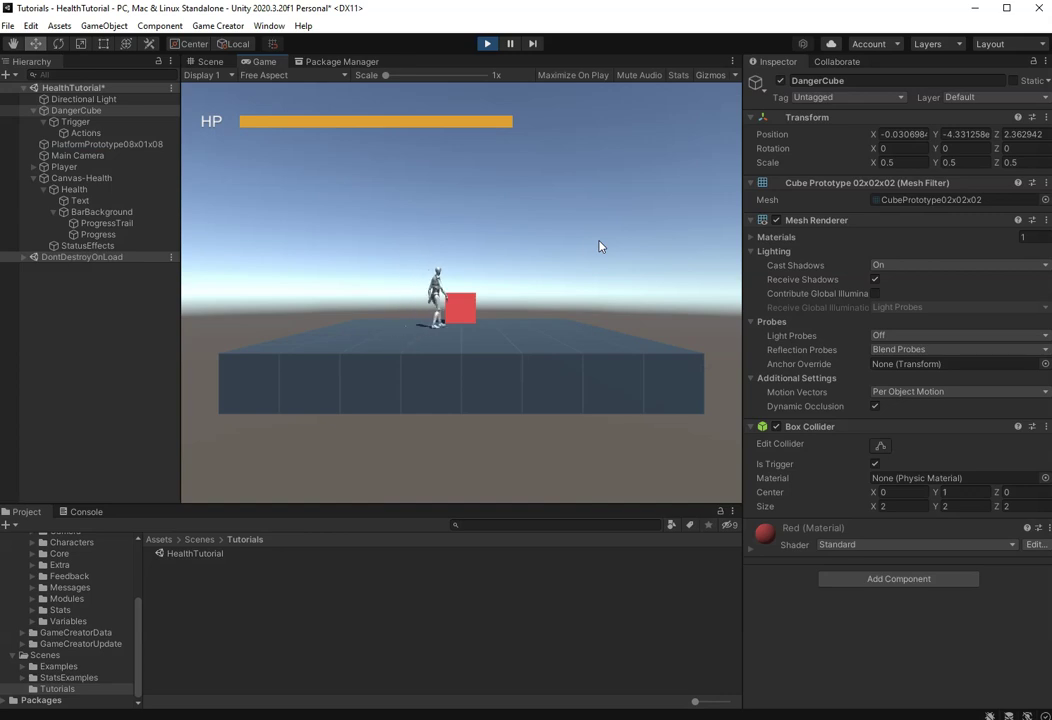
key(a)
key(d)
key(a)
key(a)
key(d)
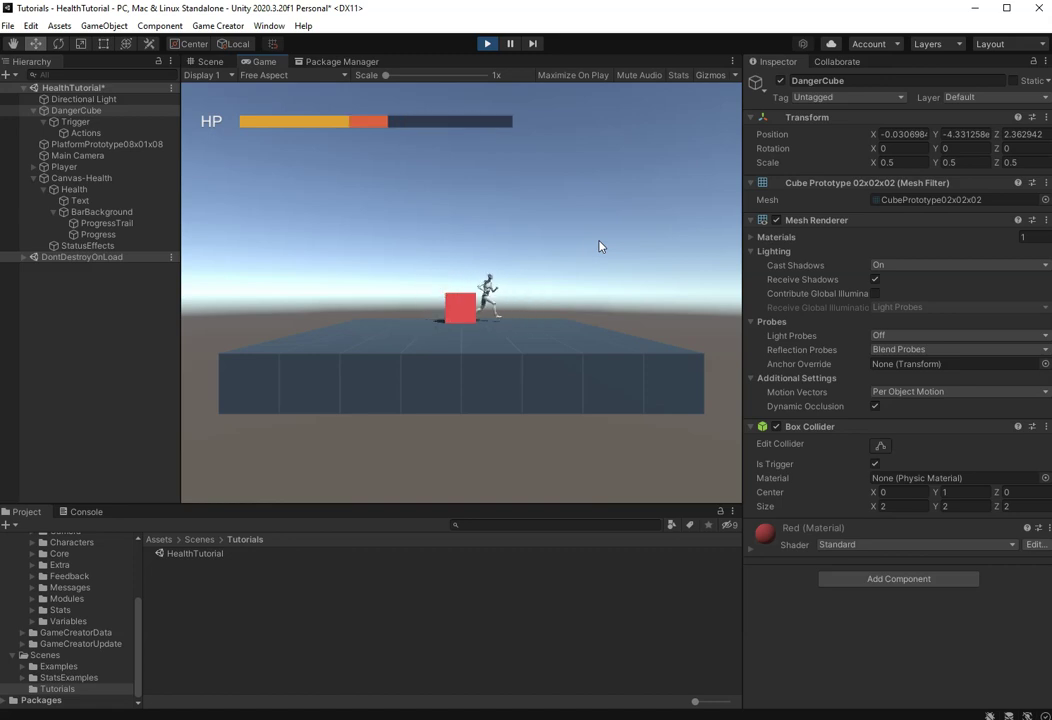
key(a)
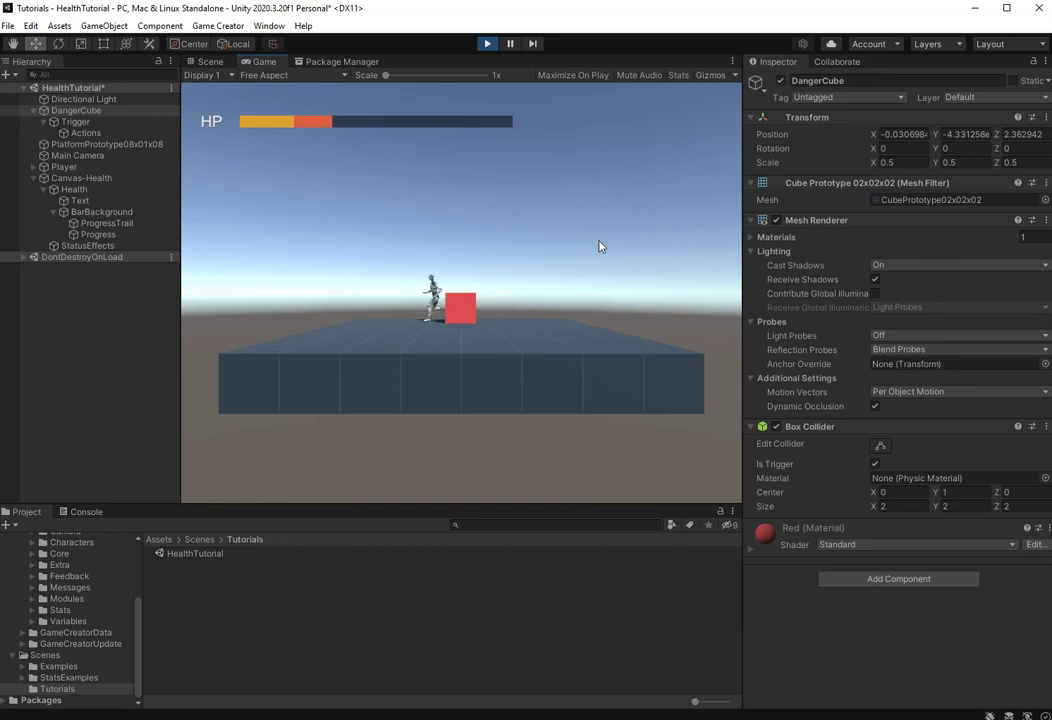
key(d)
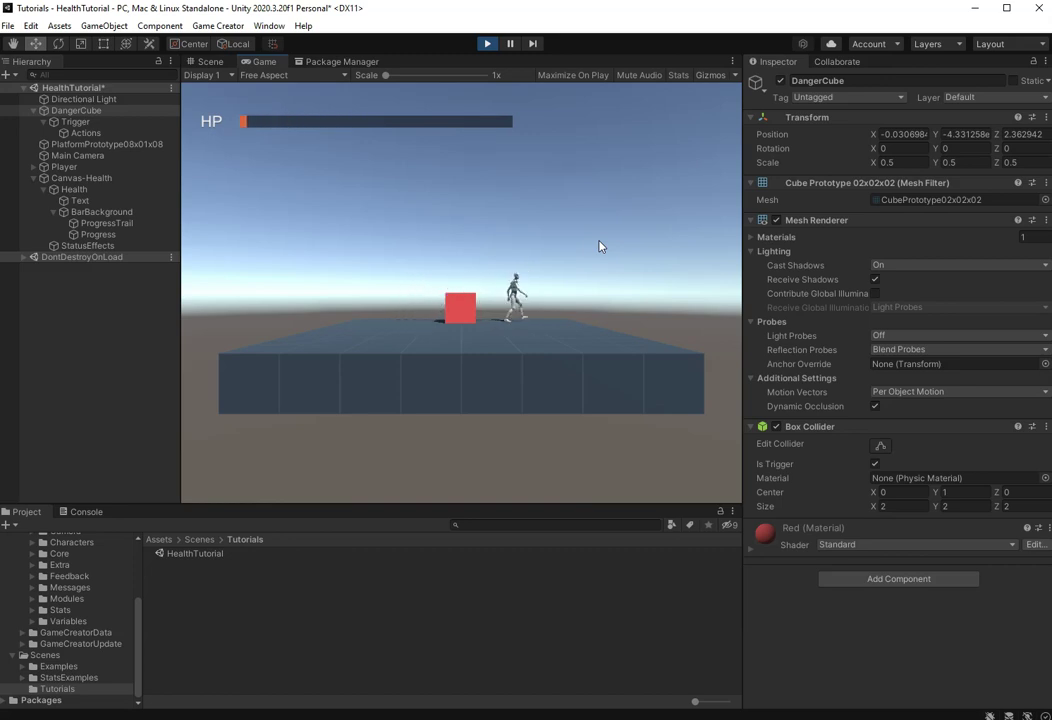
click(488, 44)
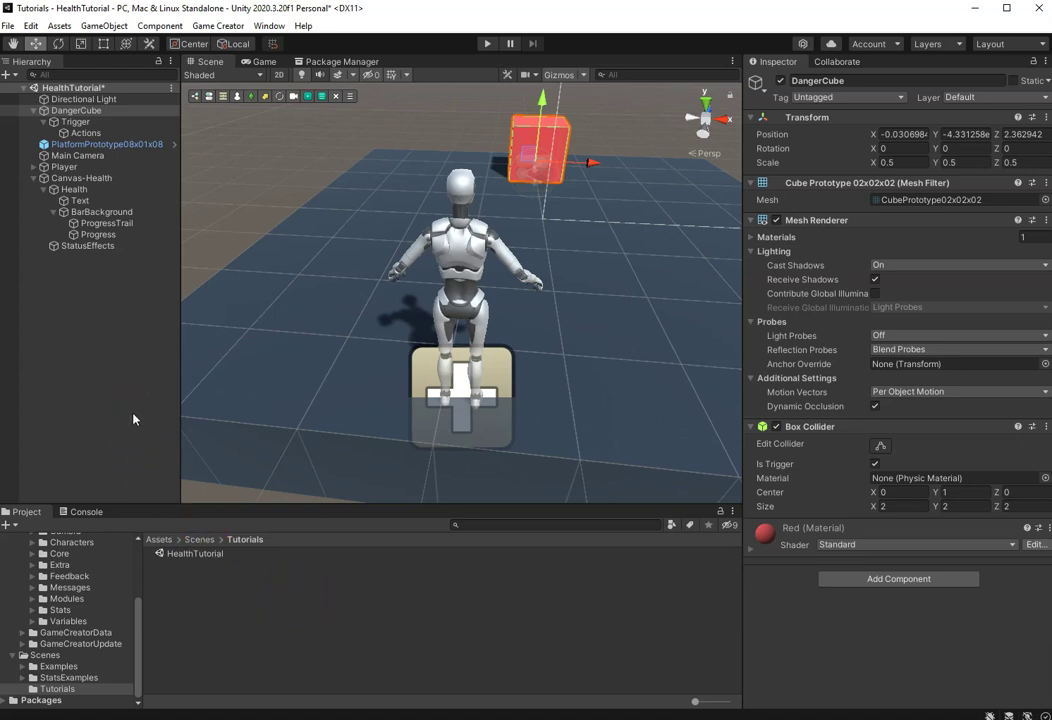
Add a second trigger to the scene and name it TriggerDeath.
right_click(75, 320)
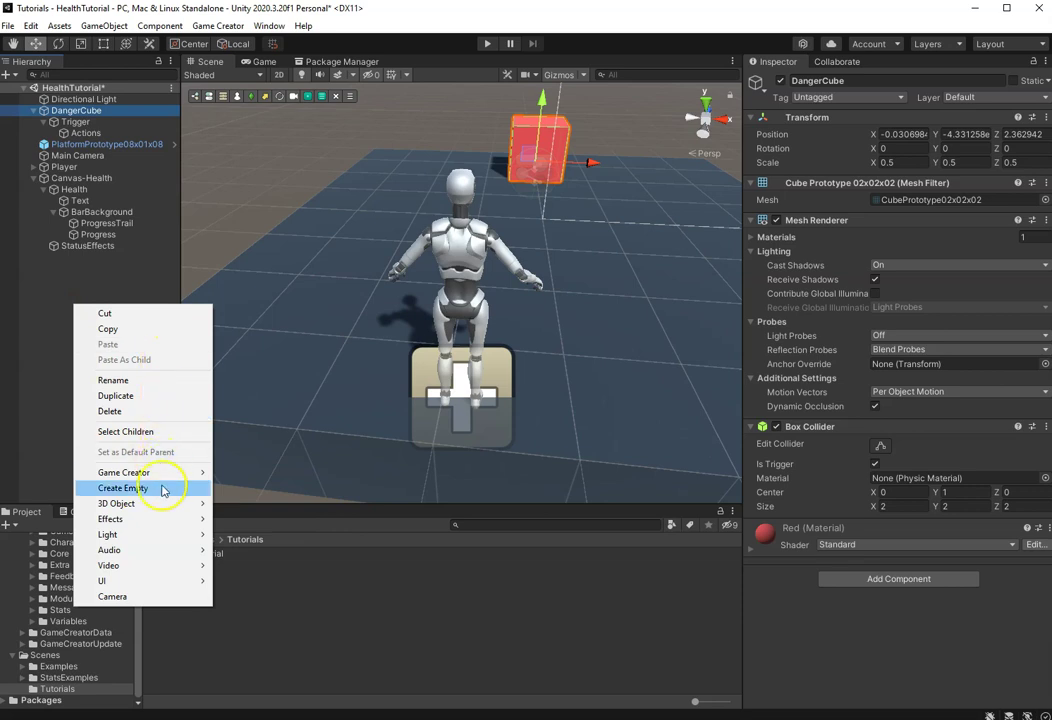
mouse_move(169, 473)
click(250, 551)
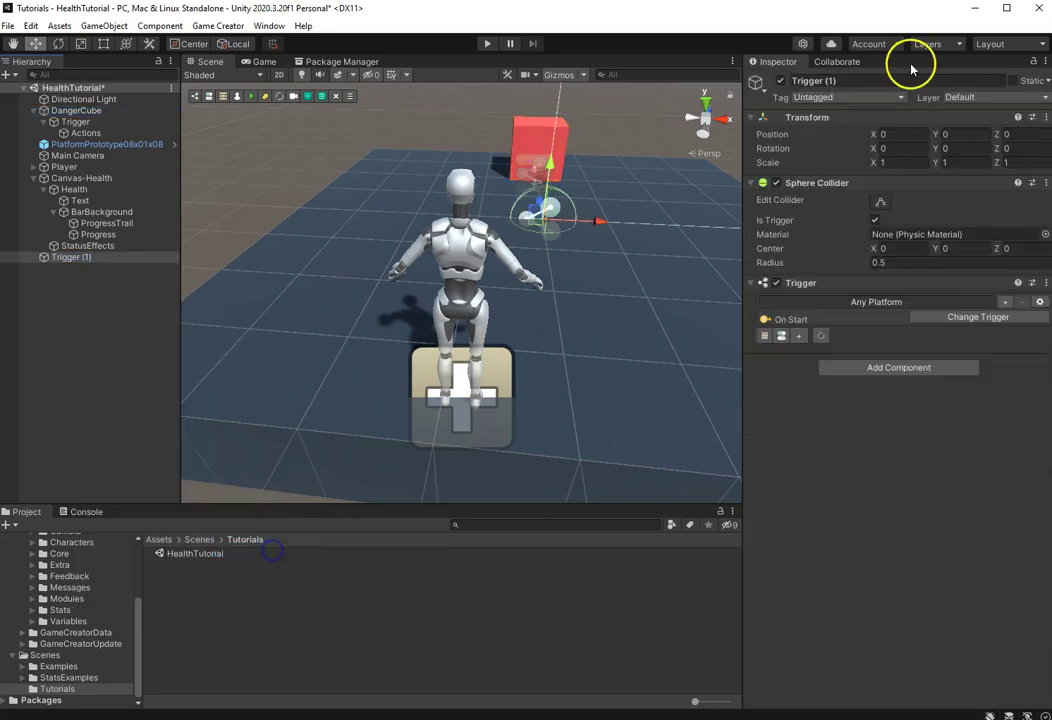
click(825, 84)
text(Death)
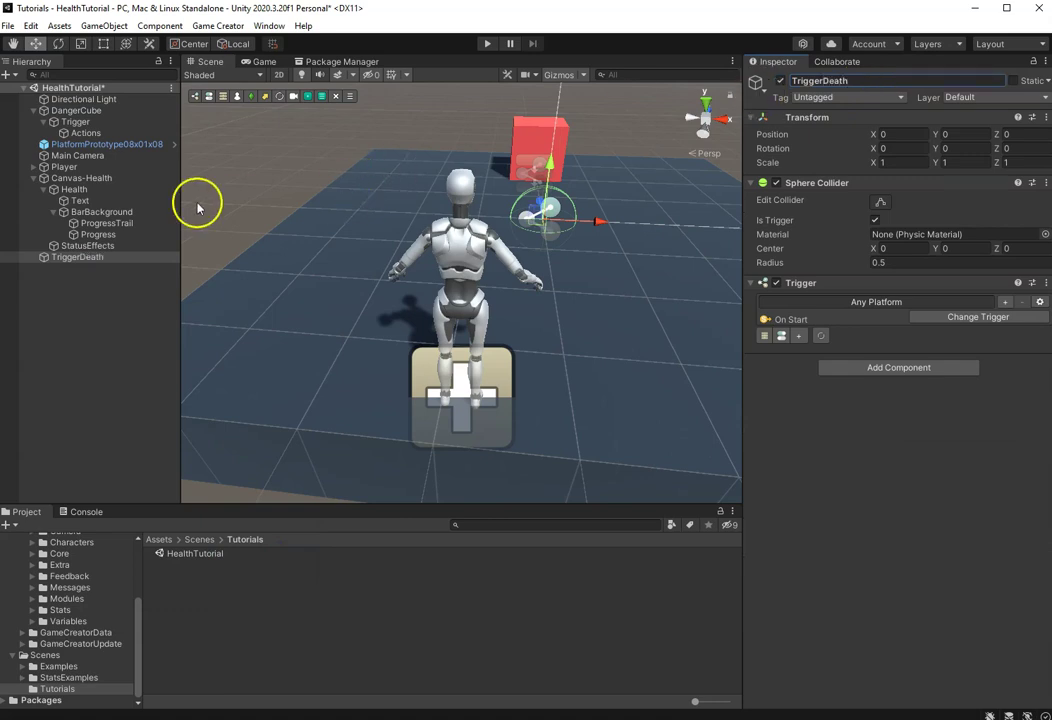
click(118, 257)
Attach a new Conditions child object to TriggerDeath.
click(951, 318)
click(781, 335)
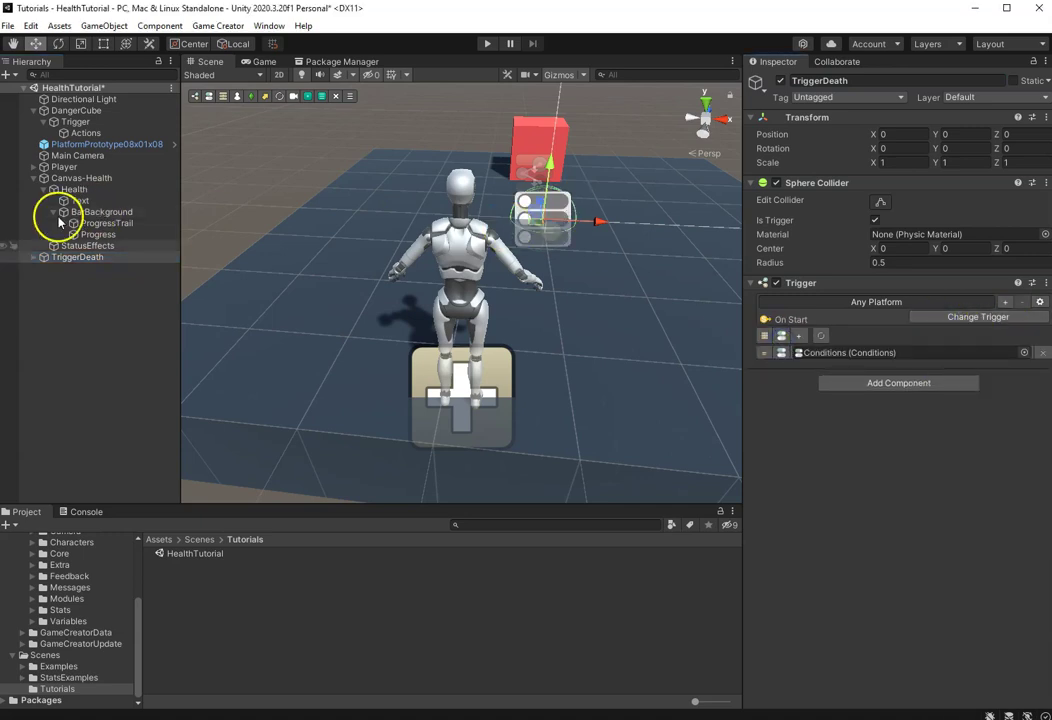
click(32, 257)
click(80, 268)
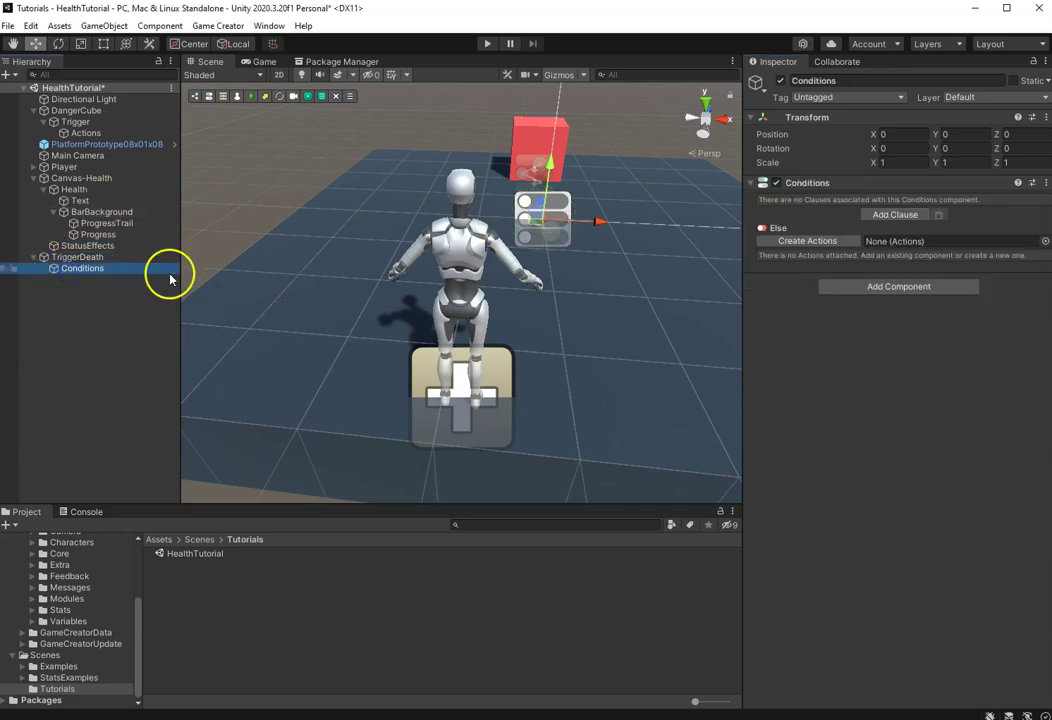
click(110, 257)
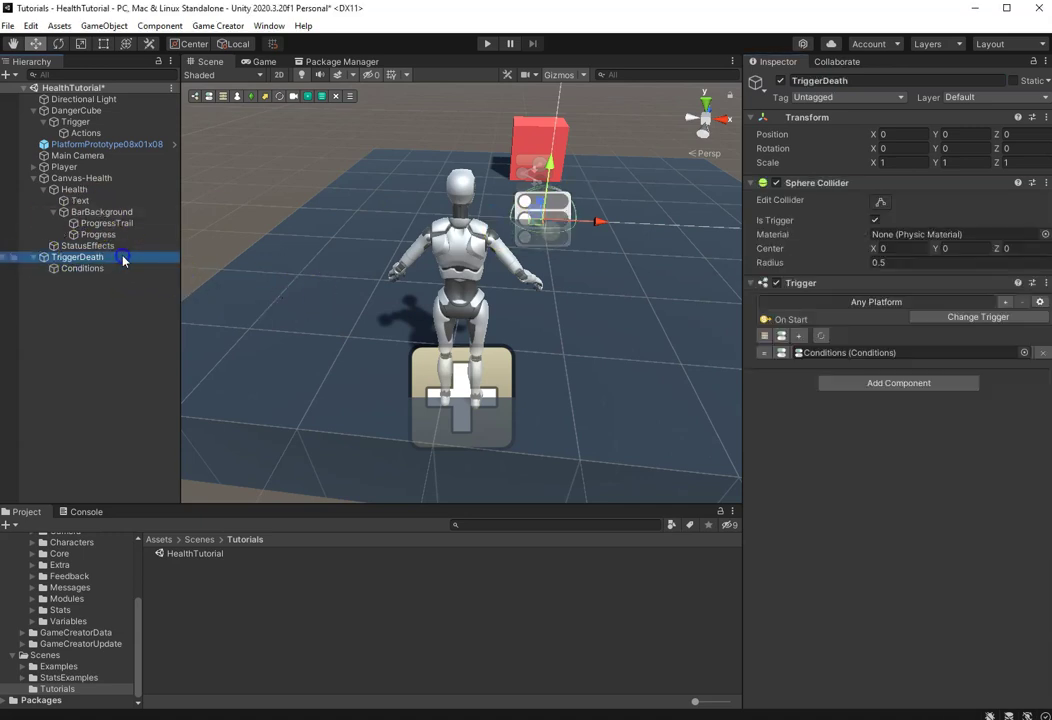
Set TriggerDeath to fire On Attr Change for the Player's health attribute.
click(947, 318)
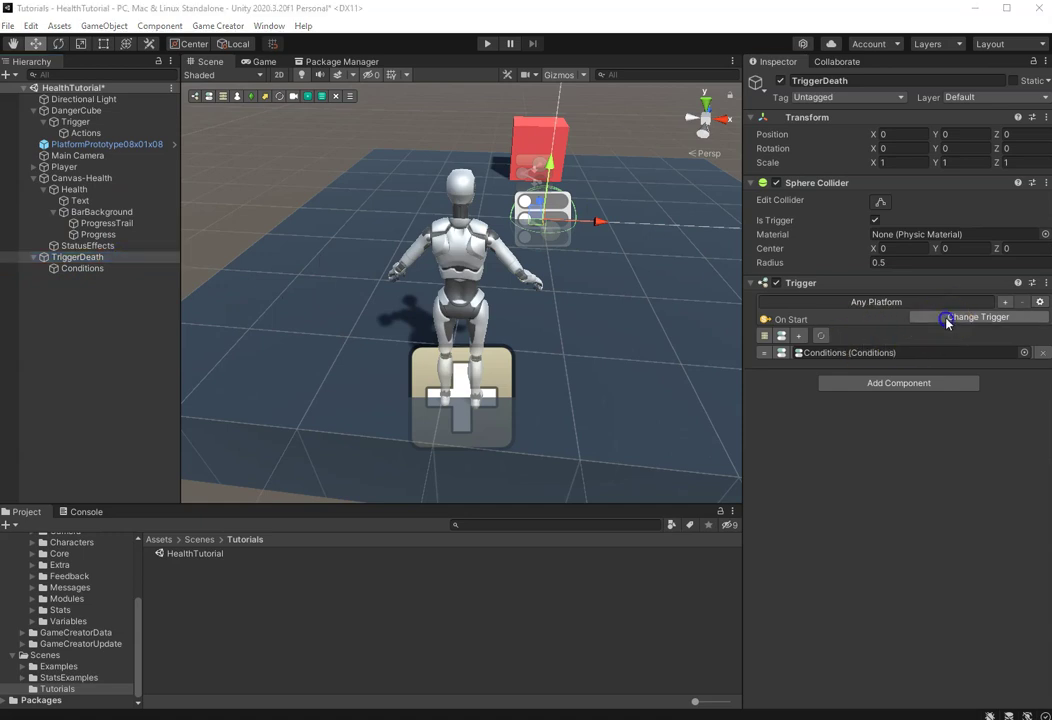
text(sta)
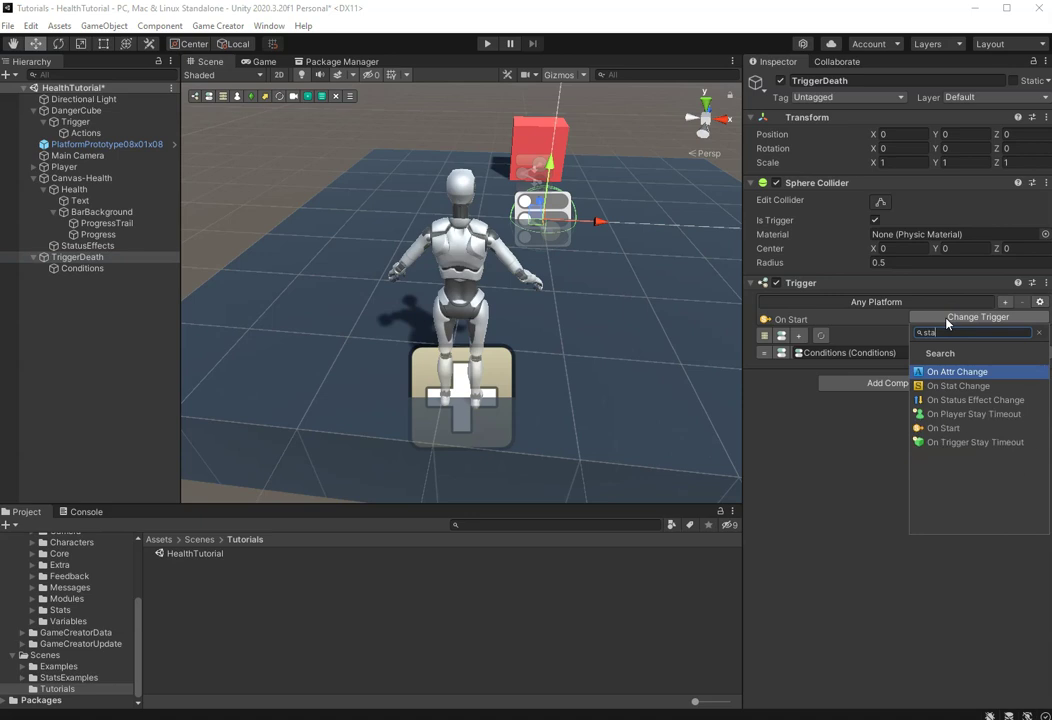
click(952, 372)
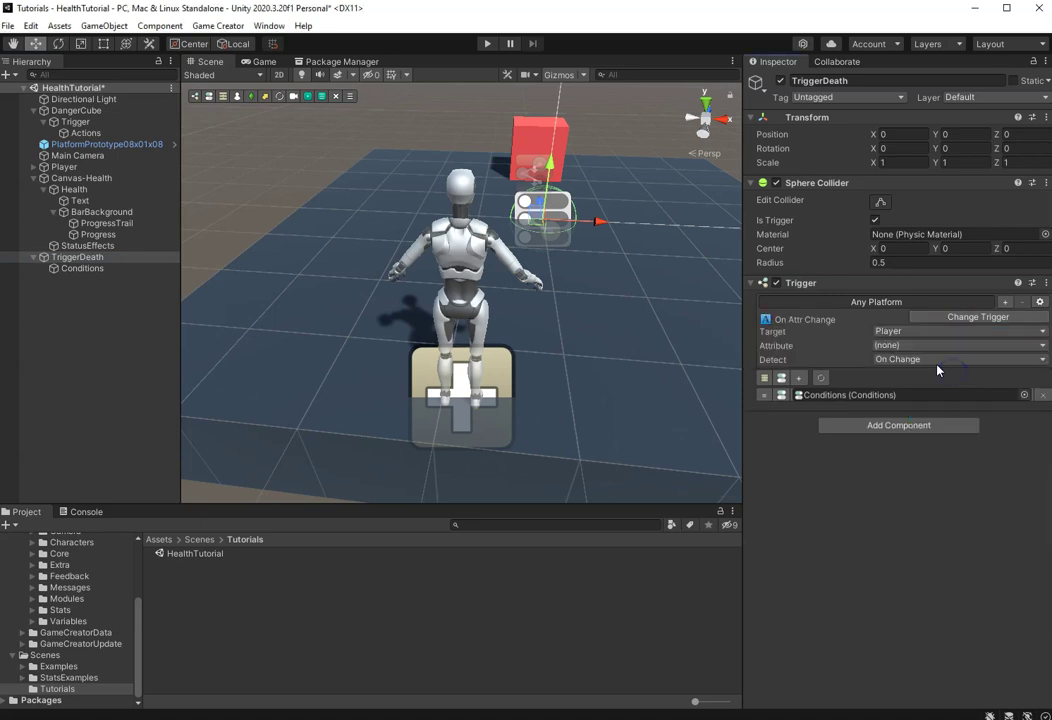
click(926, 344)
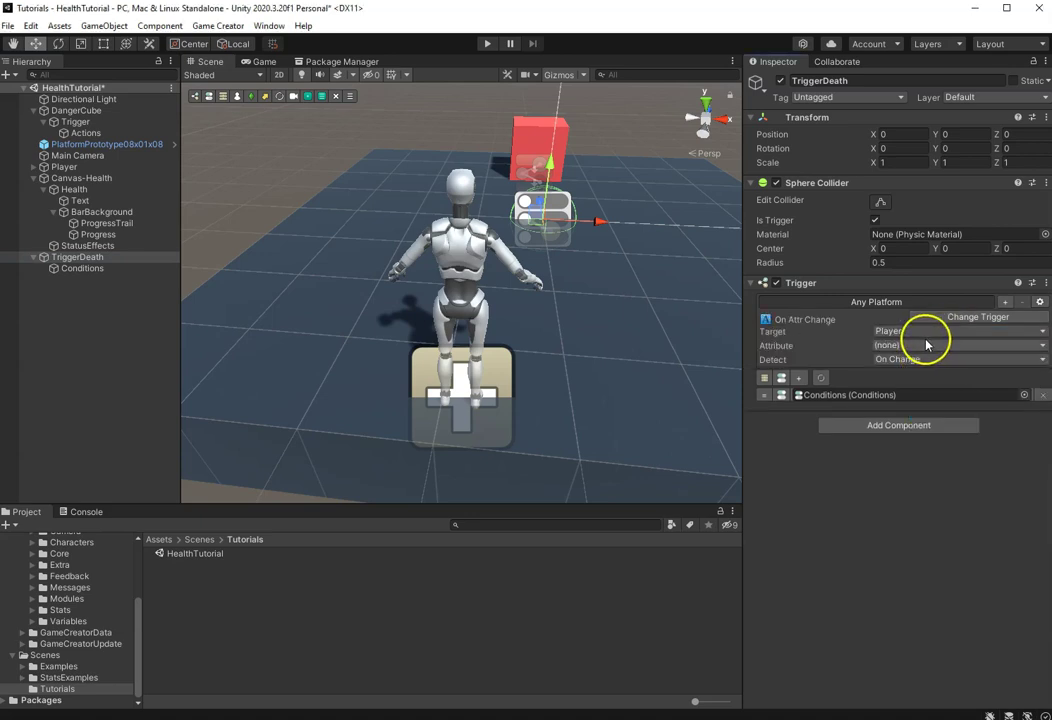
click(921, 346)
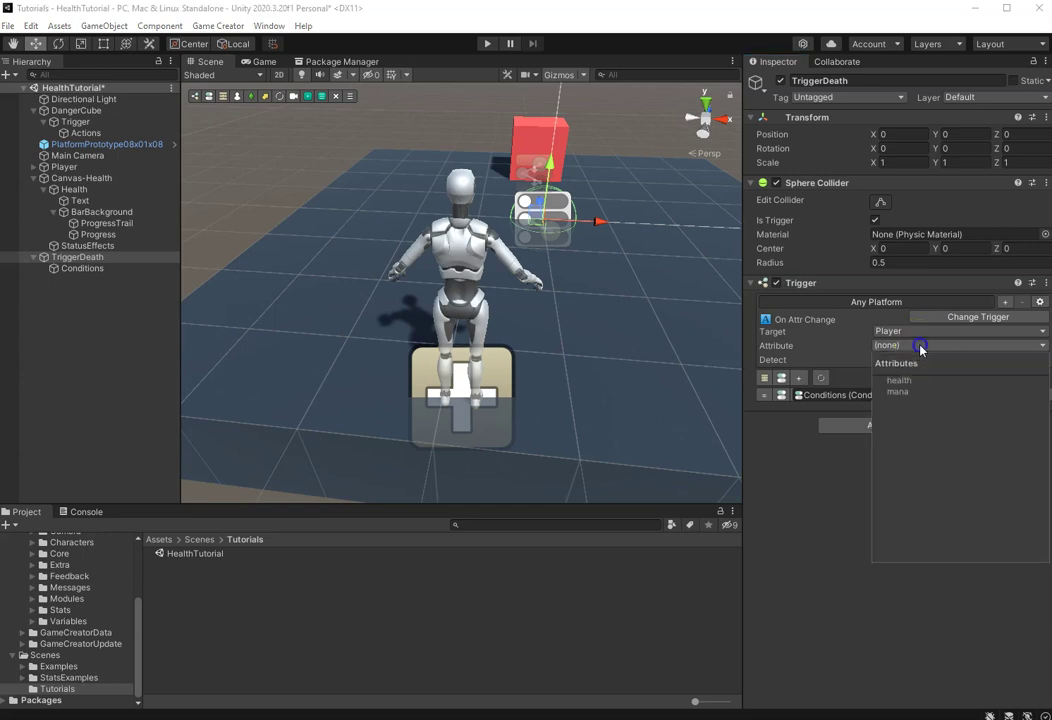
click(900, 380)
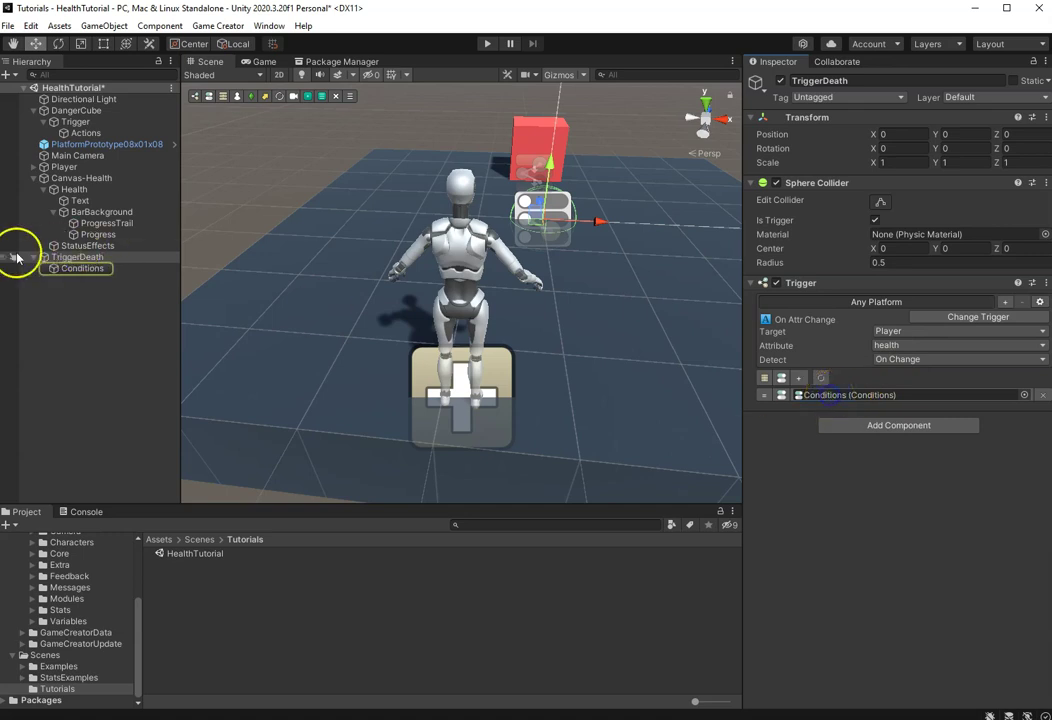
Add a clause to Conditions with a Stats Attribute Value check: health less than or equal to 0.
click(80, 268)
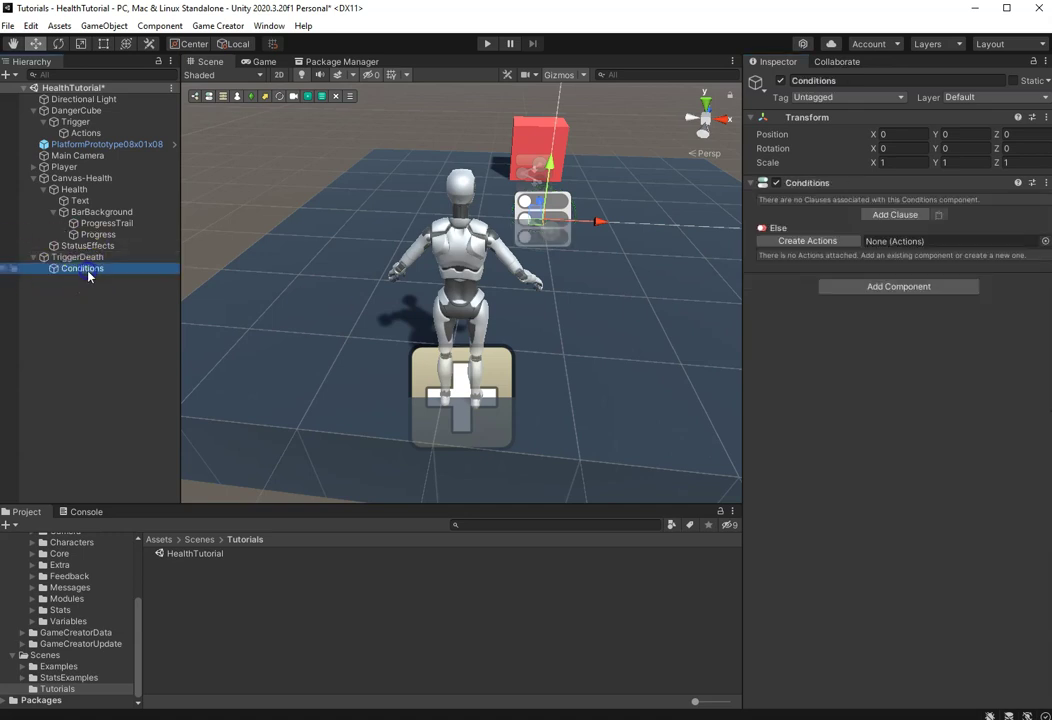
click(887, 215)
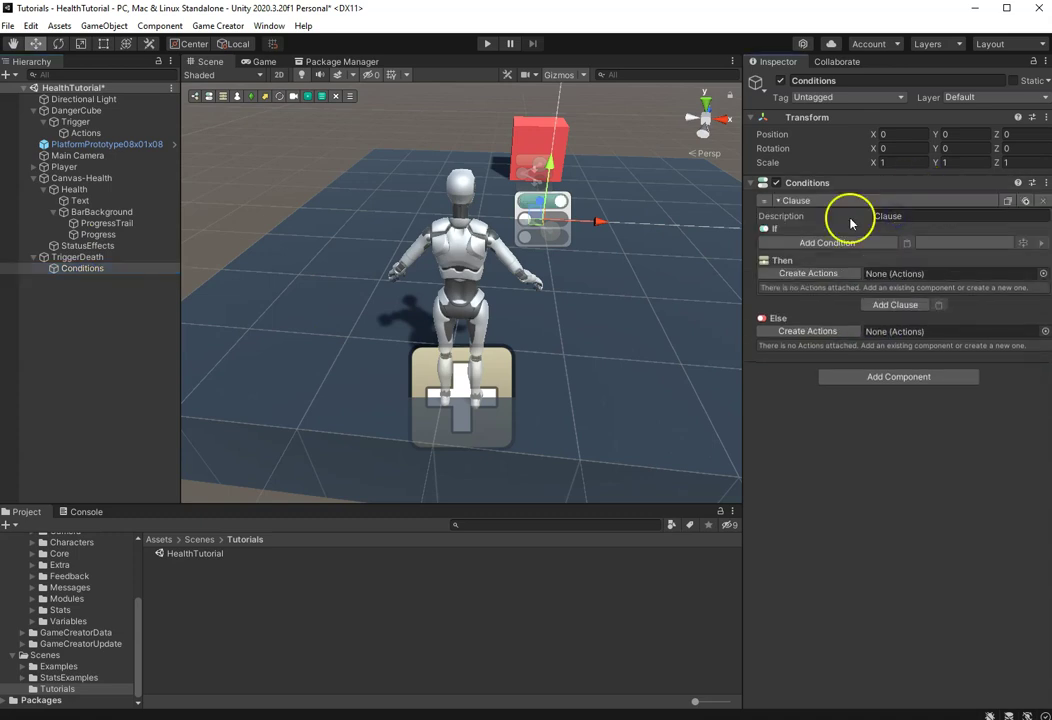
click(799, 248)
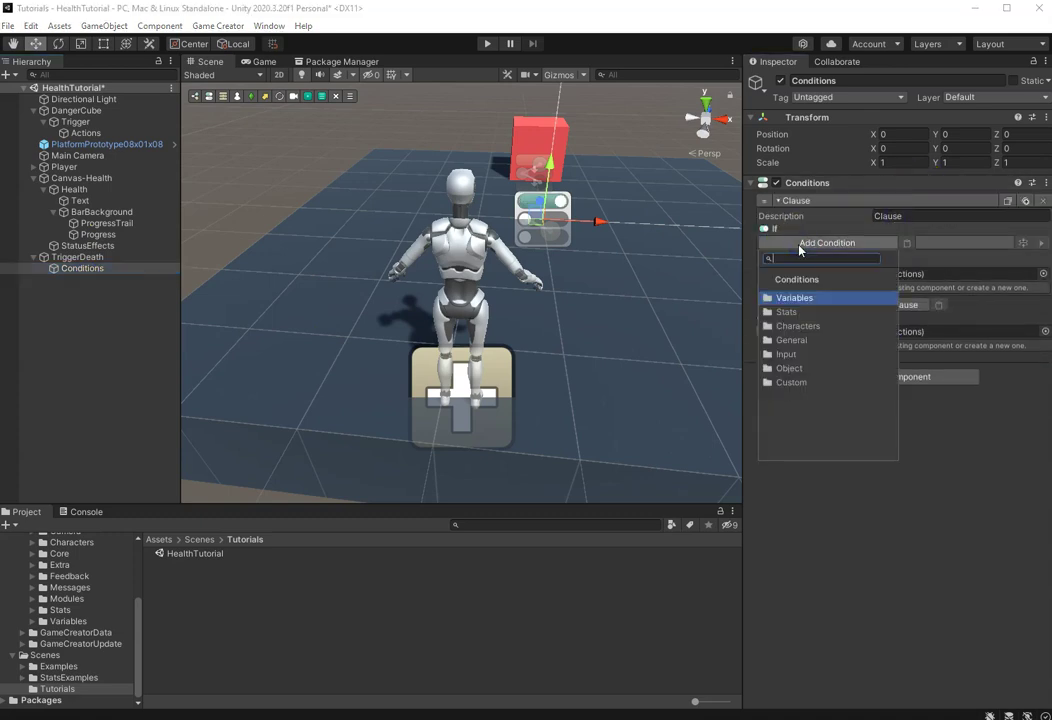
click(789, 311)
click(820, 296)
click(918, 273)
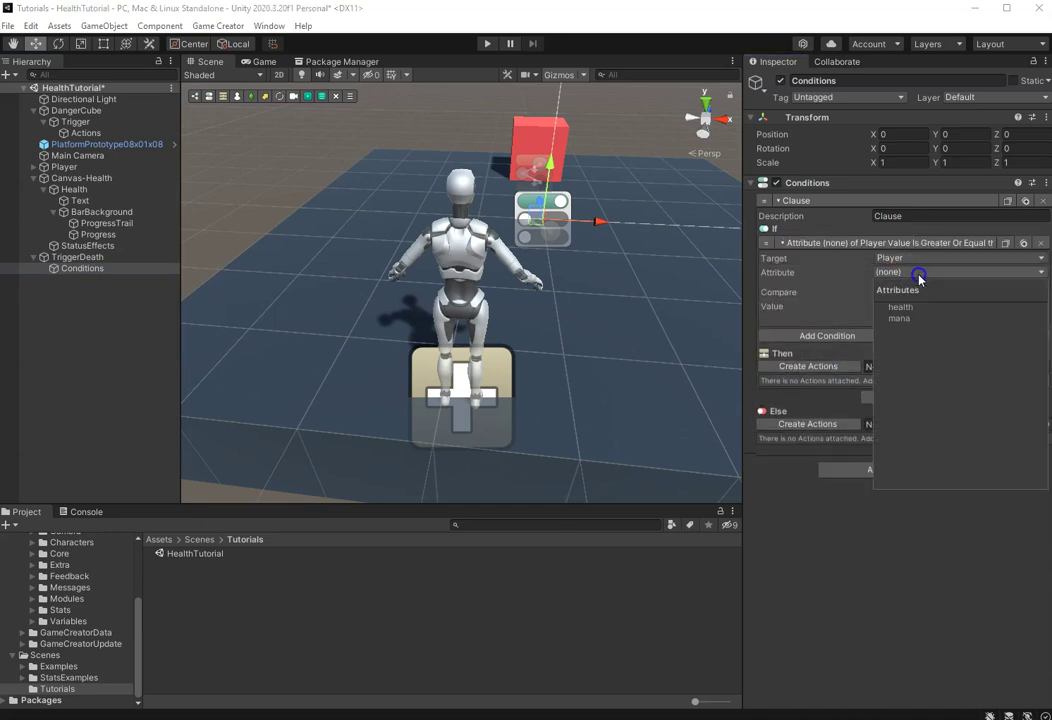
click(901, 307)
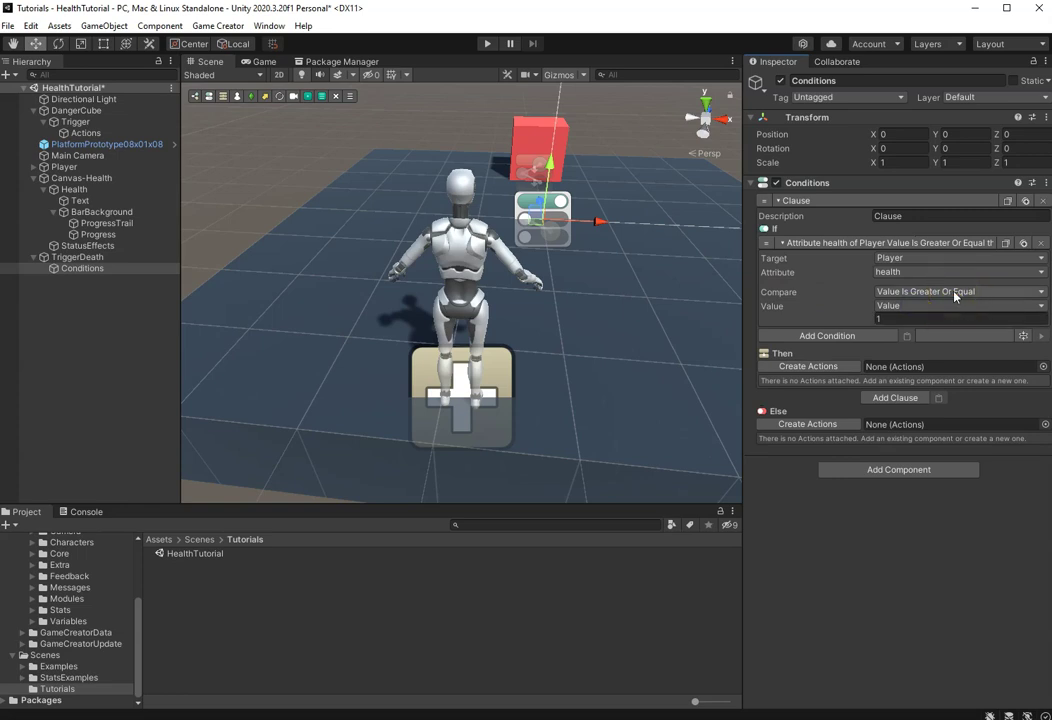
click(953, 292)
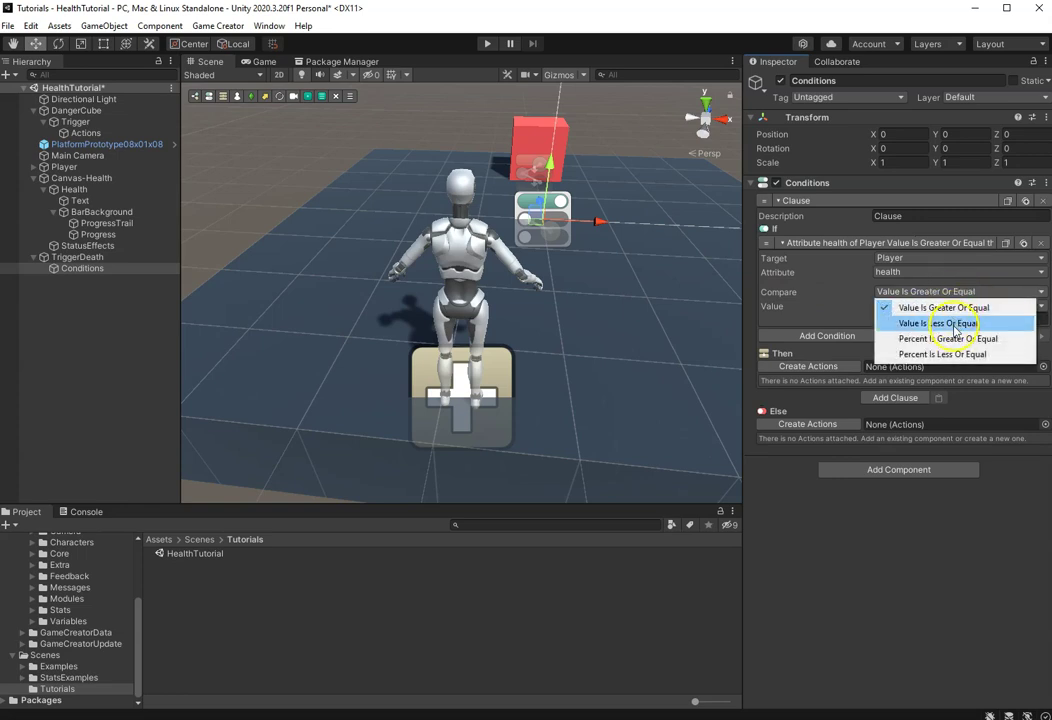
click(953, 324)
click(907, 319)
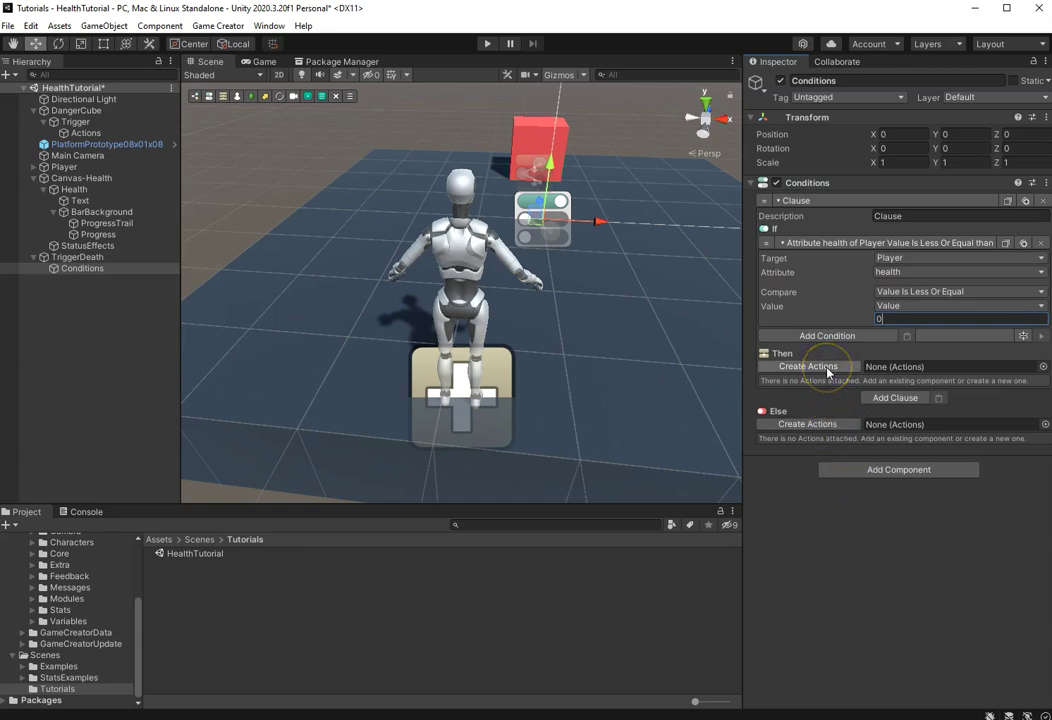
Create the Then Actions object and add a Character Ragdoll action for the Player.
click(826, 369)
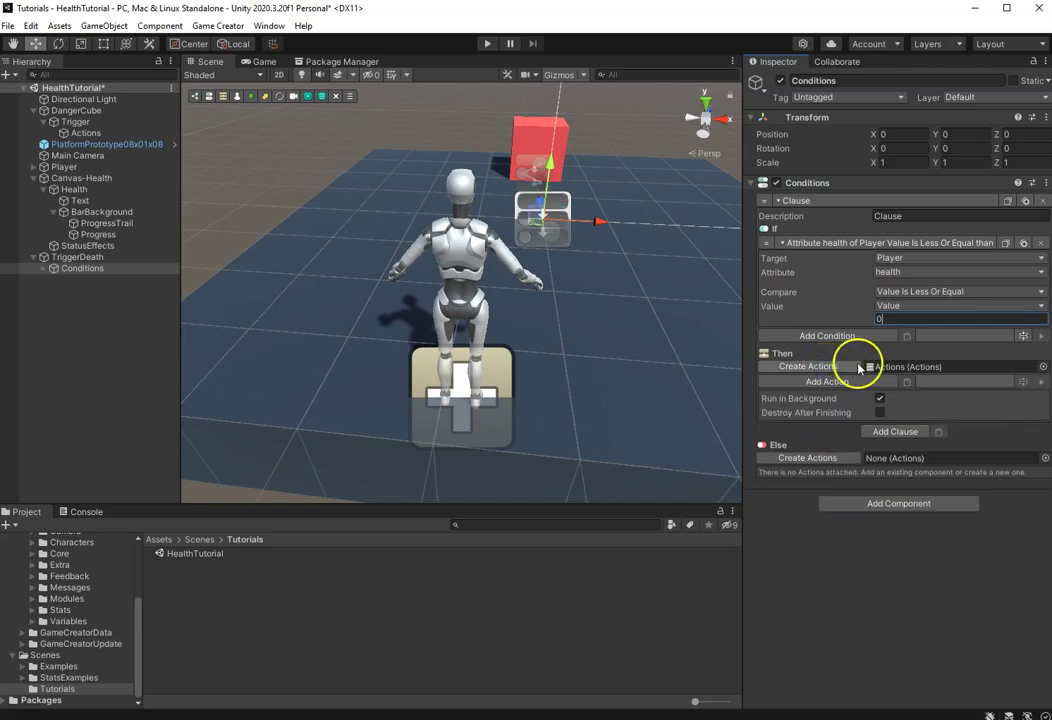
click(86, 280)
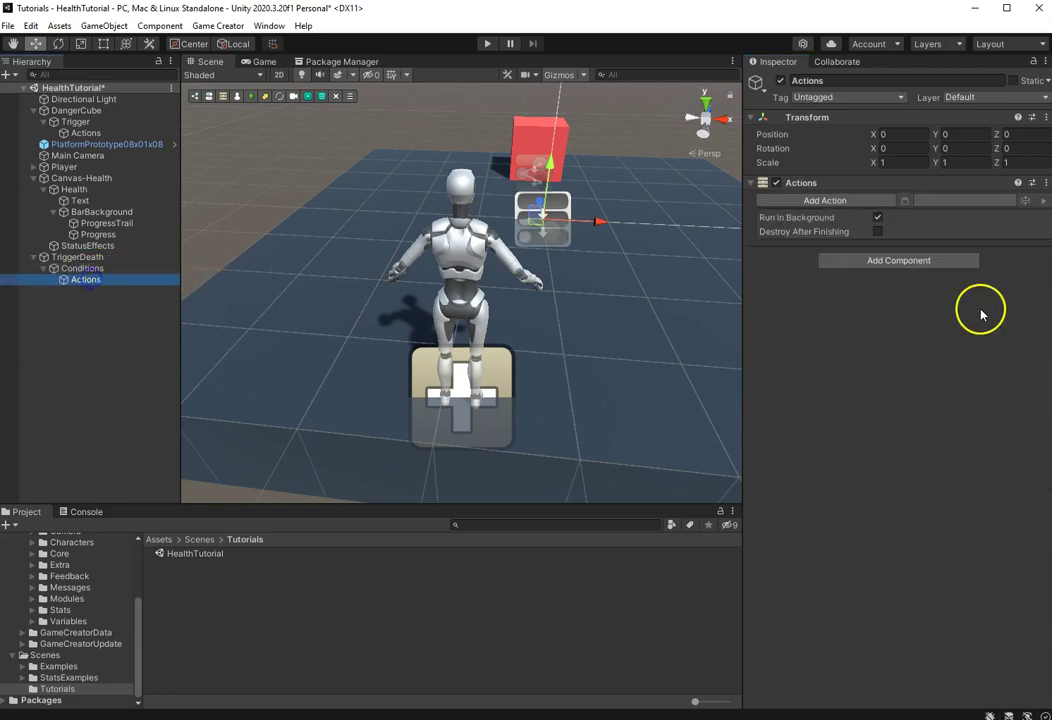
click(846, 204)
text(ragdoll)
click(834, 256)
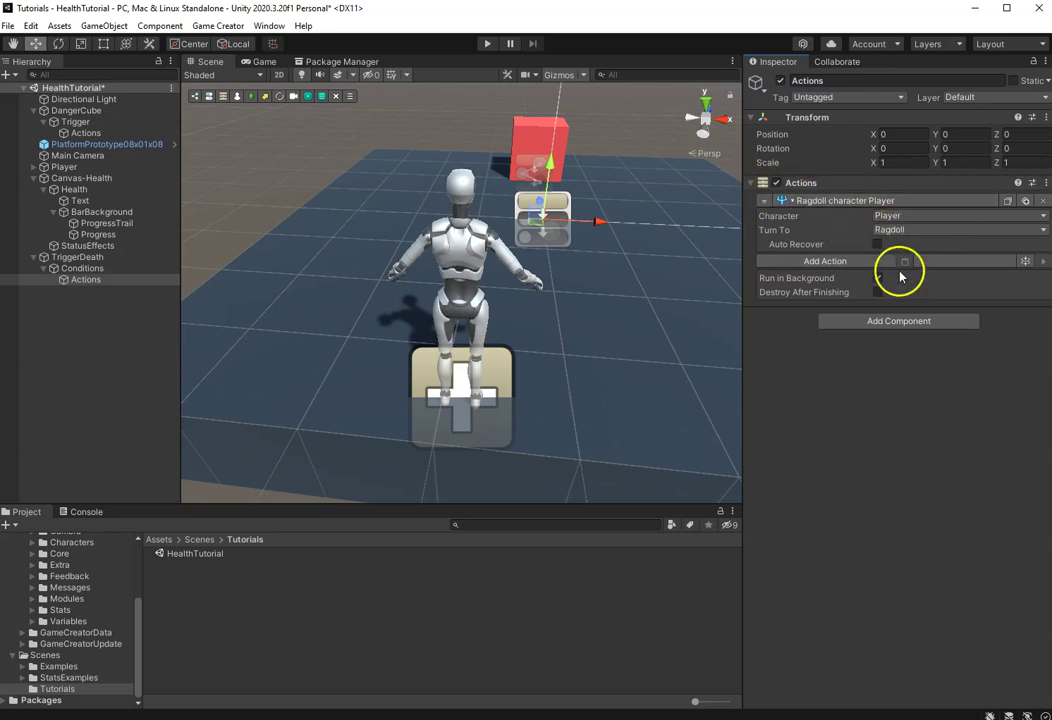
click(487, 43)
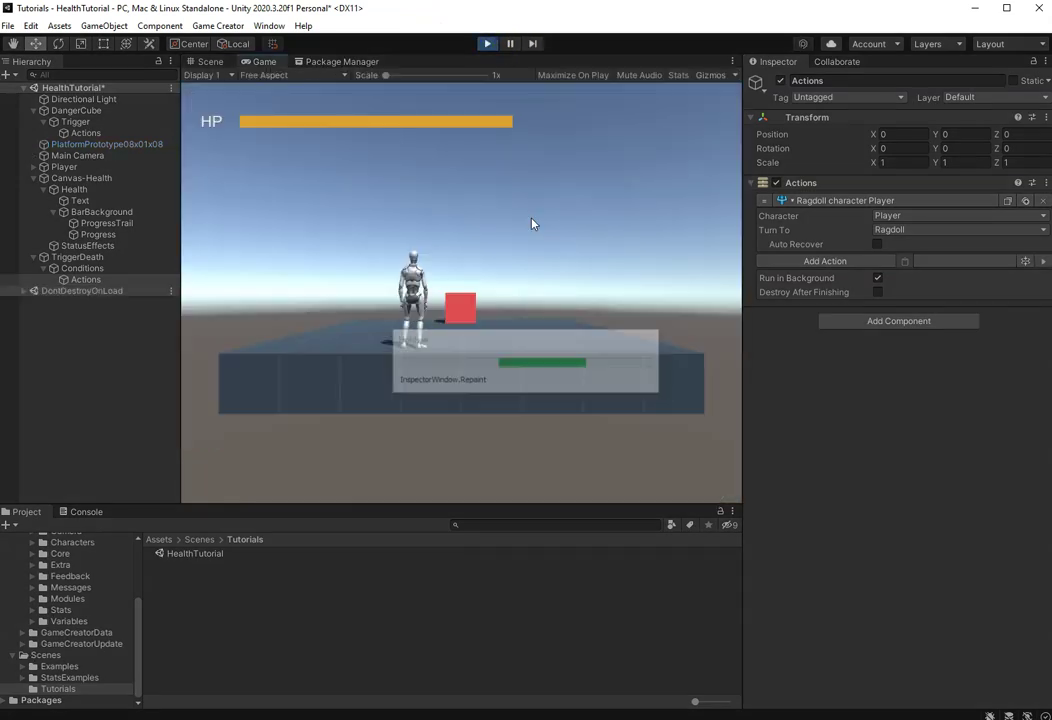
key(w)
key(d)
key(a)
key(d)
key(a)
key(d)
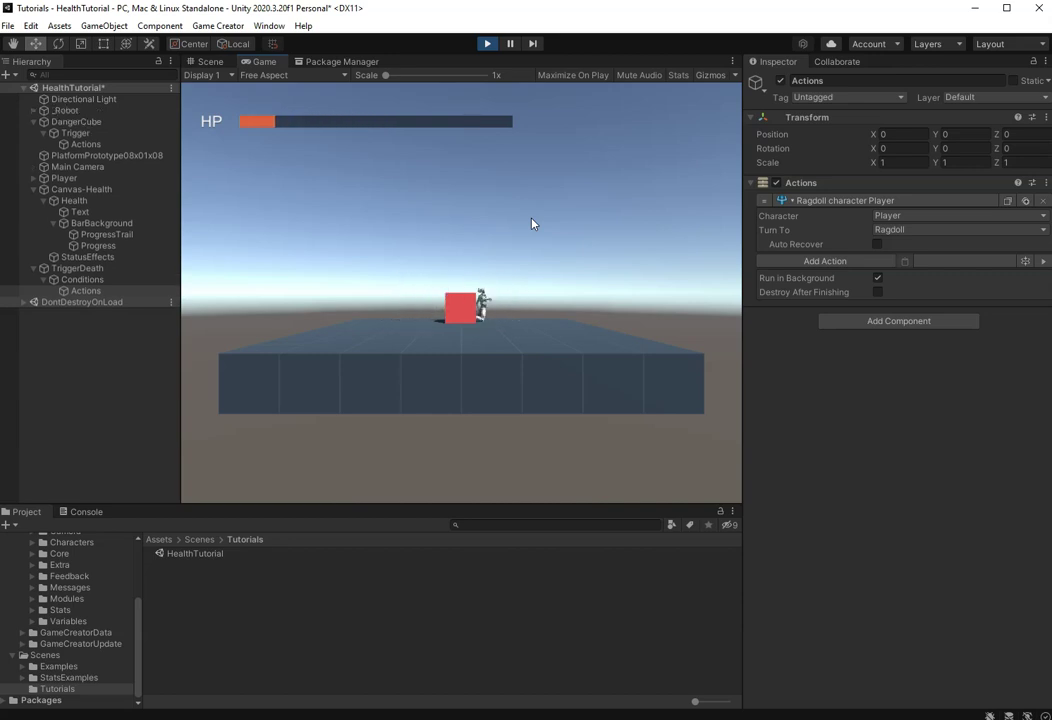
click(547, 259)
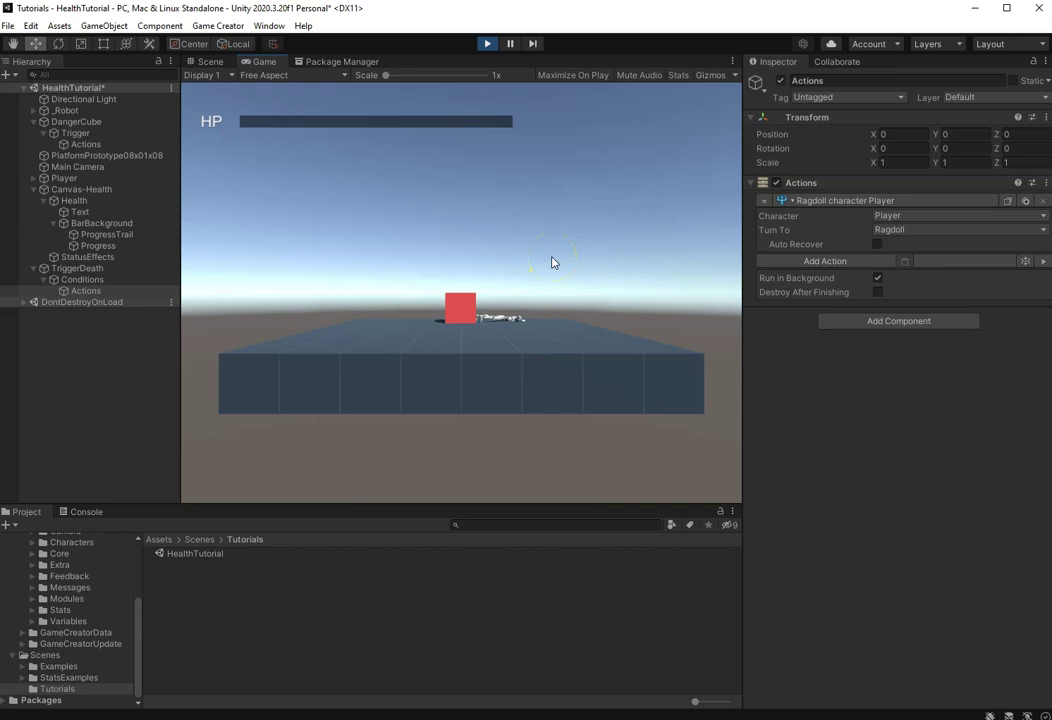
click(563, 261)
key(ctrl+p)
click(392, 553)
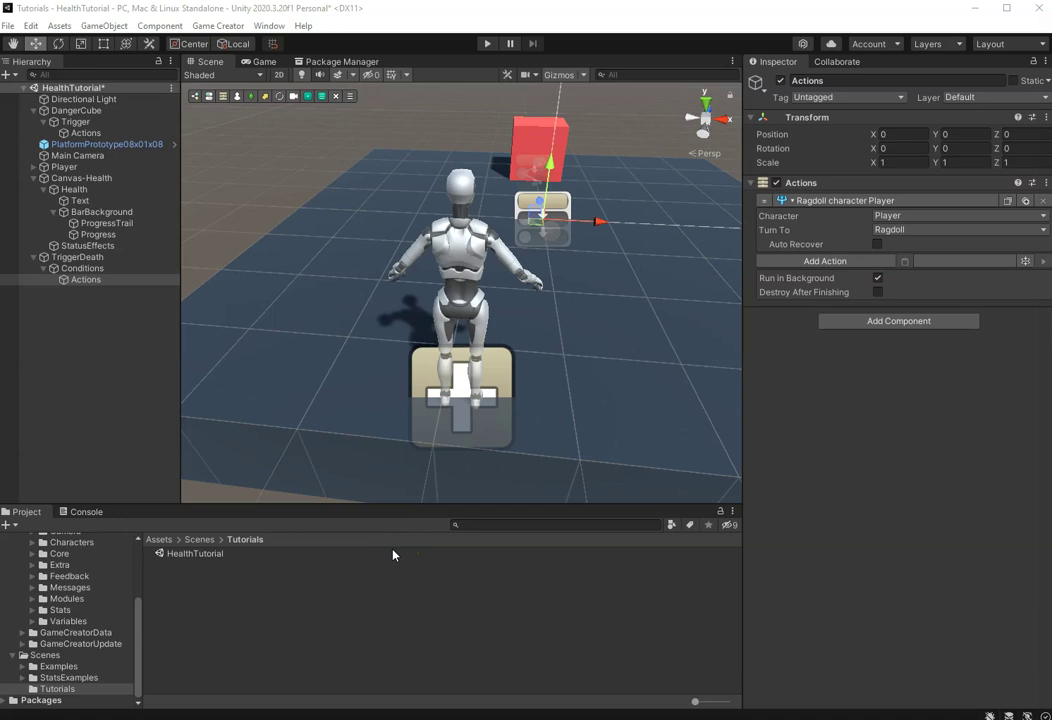
click(220, 598)
click(54, 684)
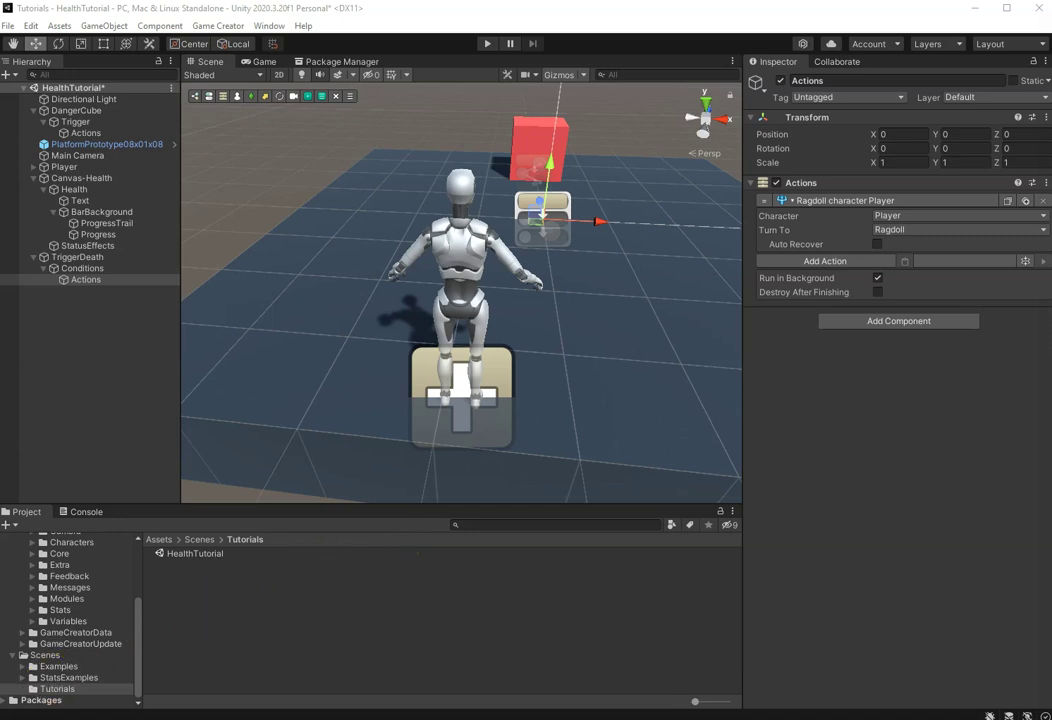